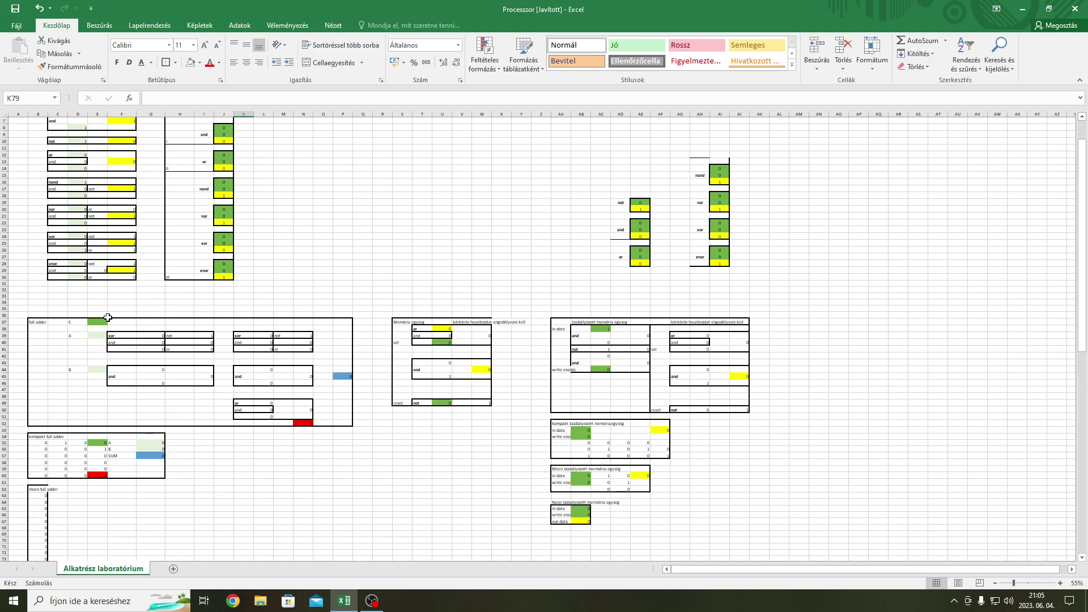
# Inspect the formulas in the full-size or, nor and xor gate blocks in columns C to F.
pyautogui.scroll(2, 252, 249)
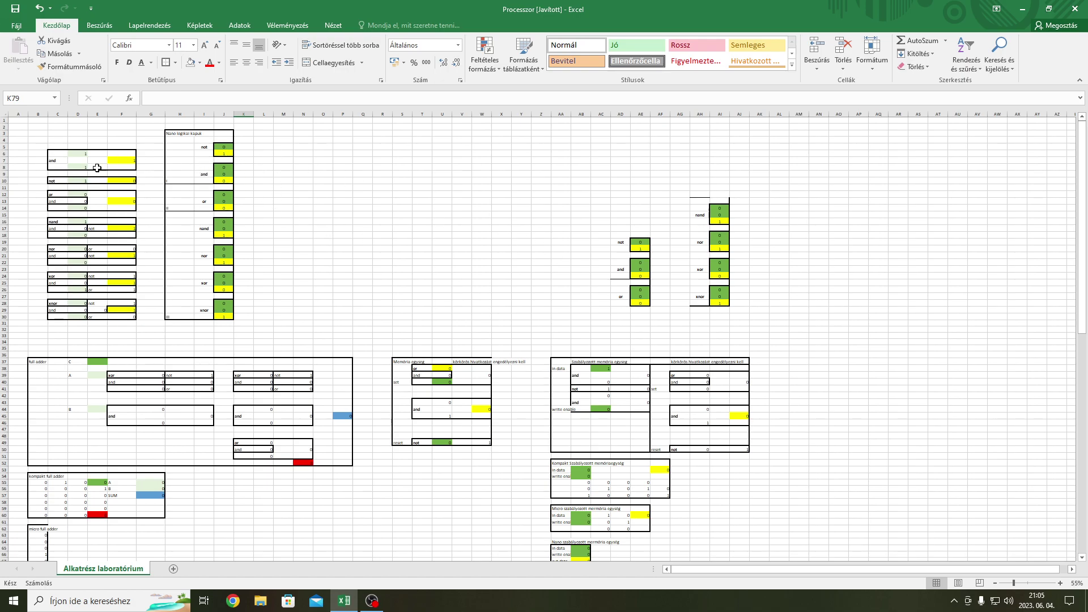
pyautogui.keyDown('ctrl'); pyautogui.scroll(2, 66, 182); pyautogui.keyUp('ctrl')
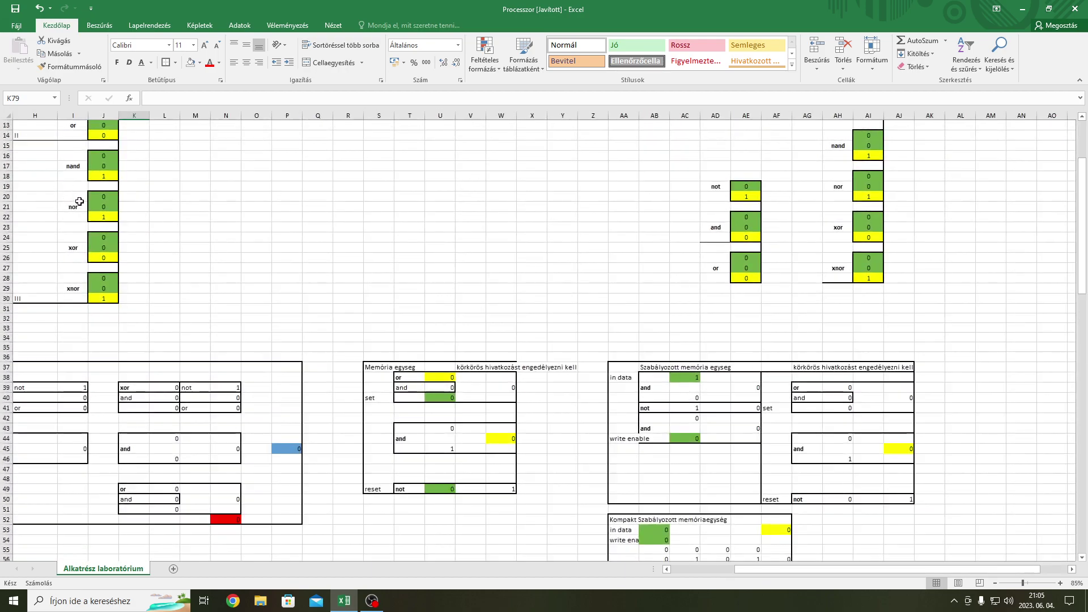
pyautogui.moveTo(745, 569); pyautogui.dragTo(680, 569)
pyautogui.click(468, 328)
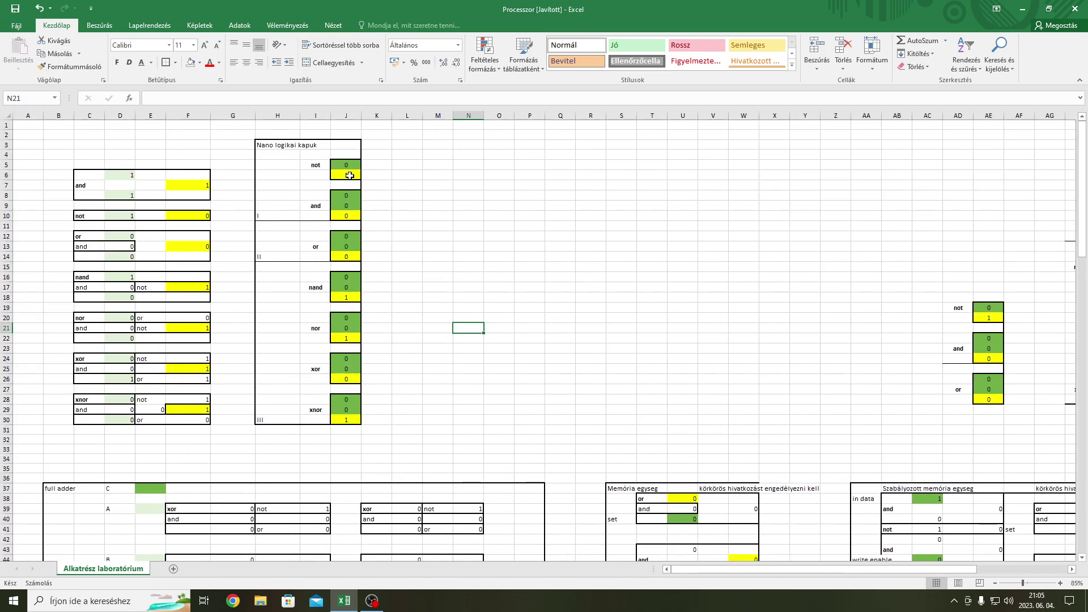
pyautogui.click(124, 234)
pyautogui.click(119, 247)
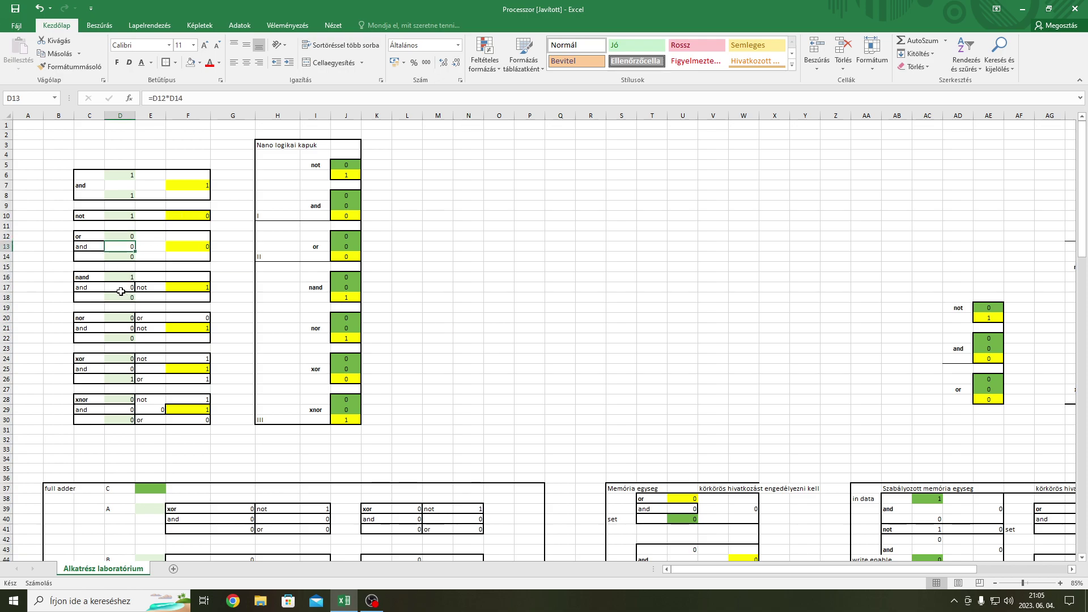
pyautogui.click(185, 316)
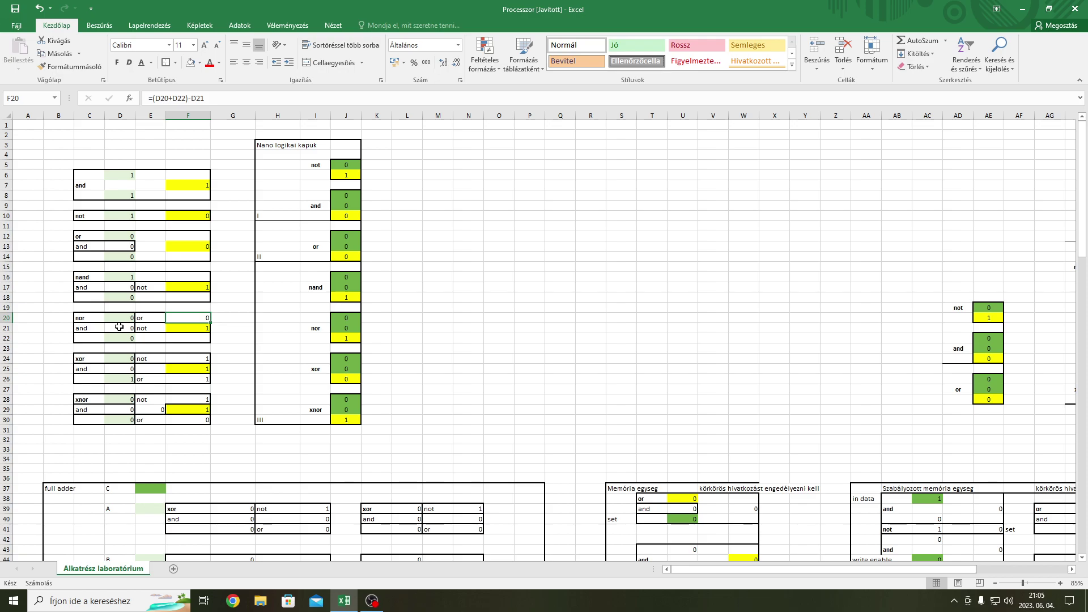
pyautogui.click(119, 327)
pyautogui.click(167, 359)
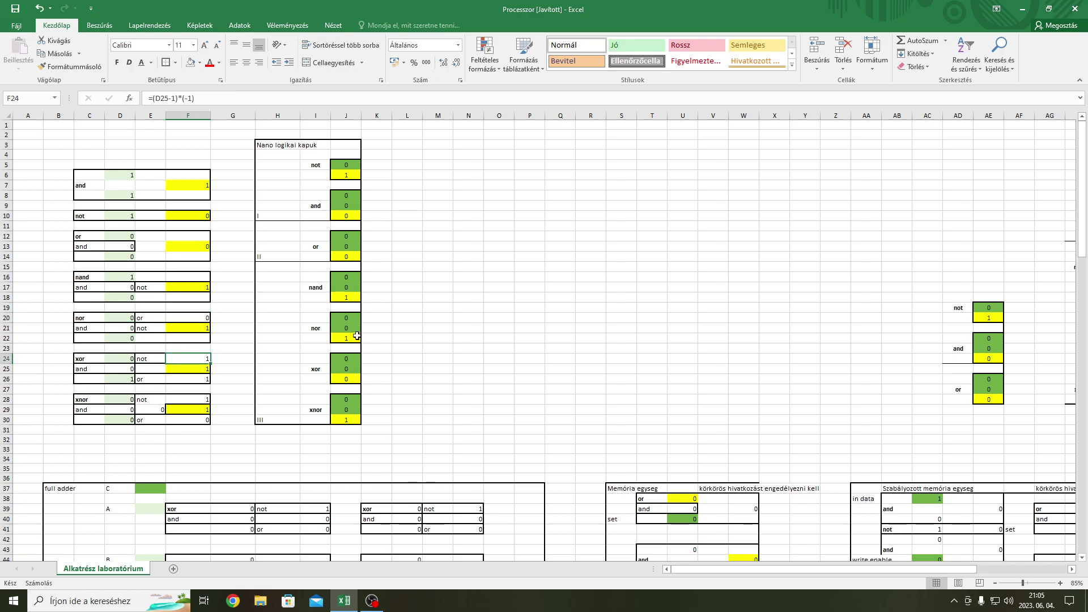
# Inspect the output formulas of the not, and, or, nand and nor gates in the "Nano logikai kapuk" block.
pyautogui.click(344, 179)
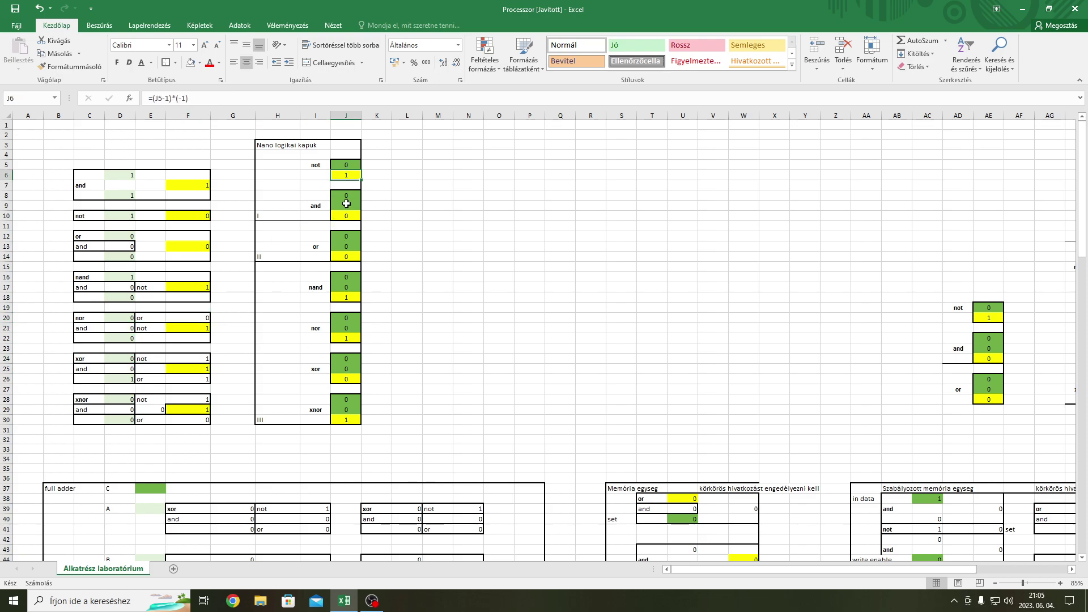
pyautogui.click(346, 216)
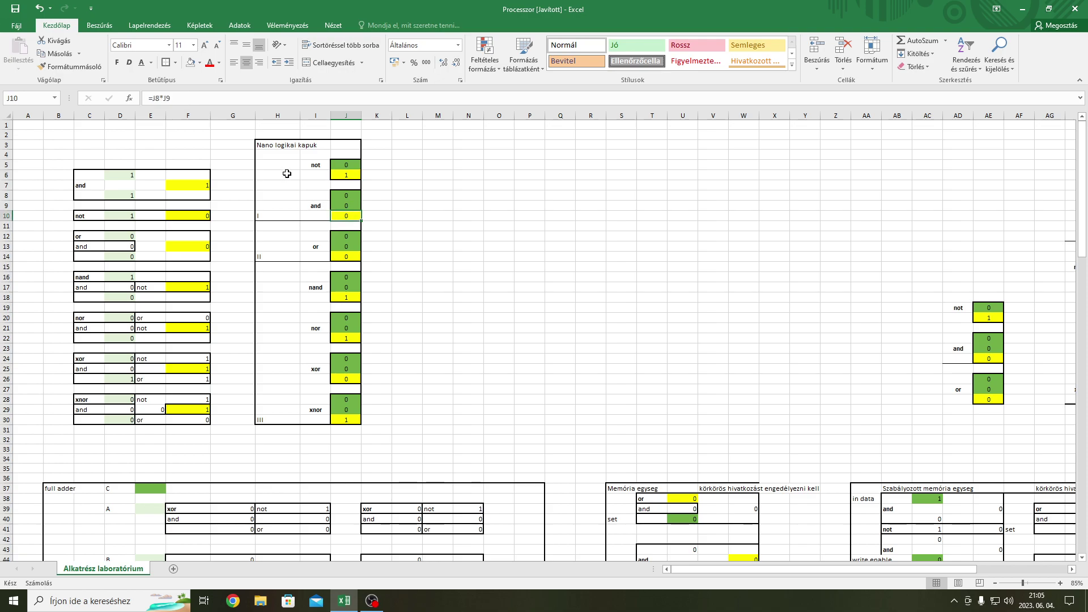
pyautogui.click(211, 101)
pyautogui.press('Escape')
pyautogui.click(346, 255)
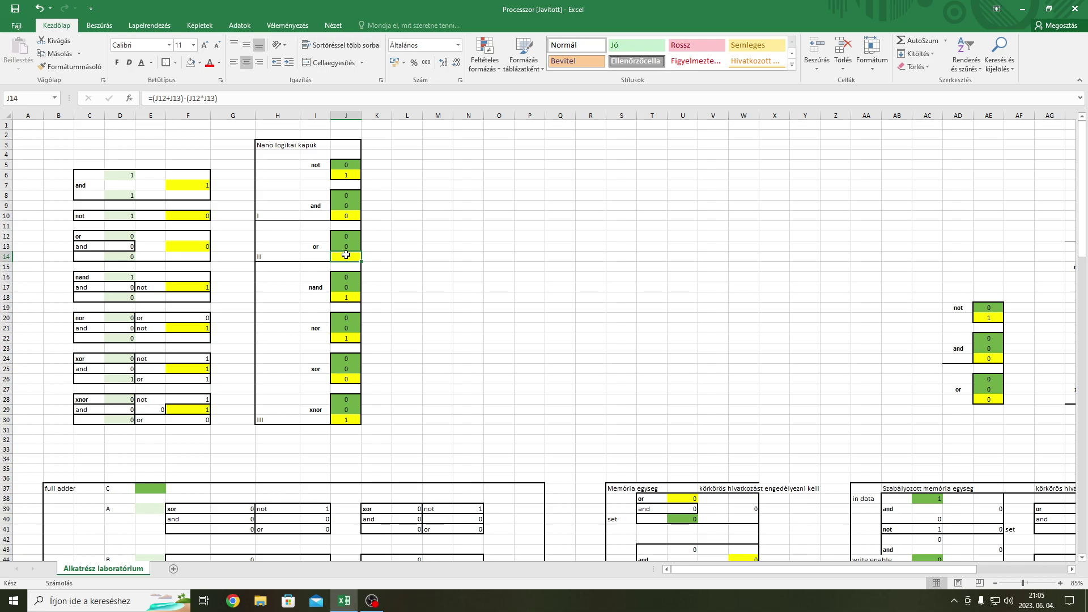
pyautogui.click(347, 296)
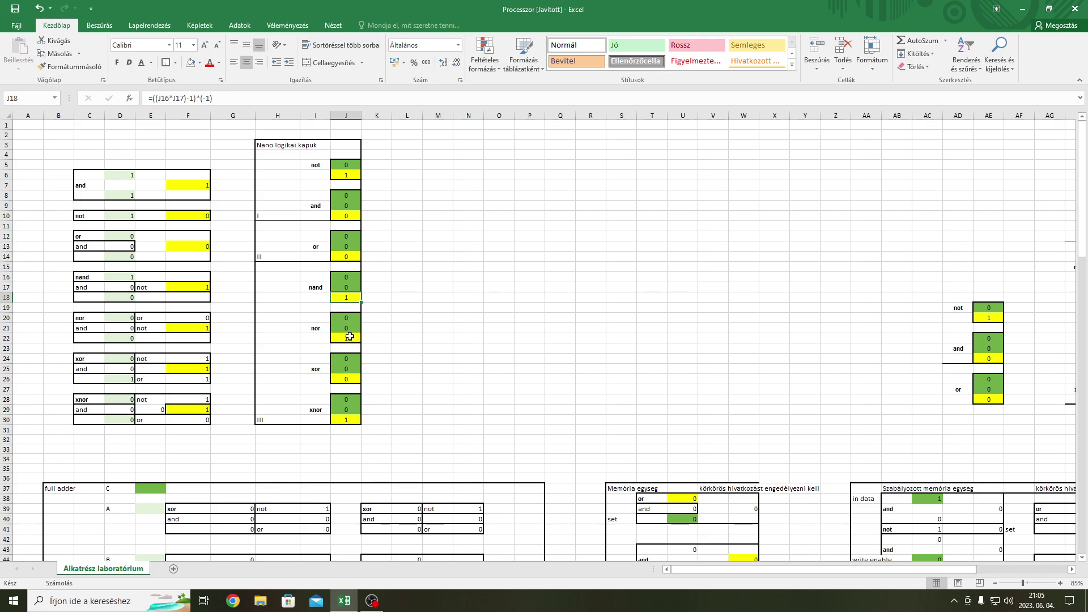
pyautogui.click(349, 337)
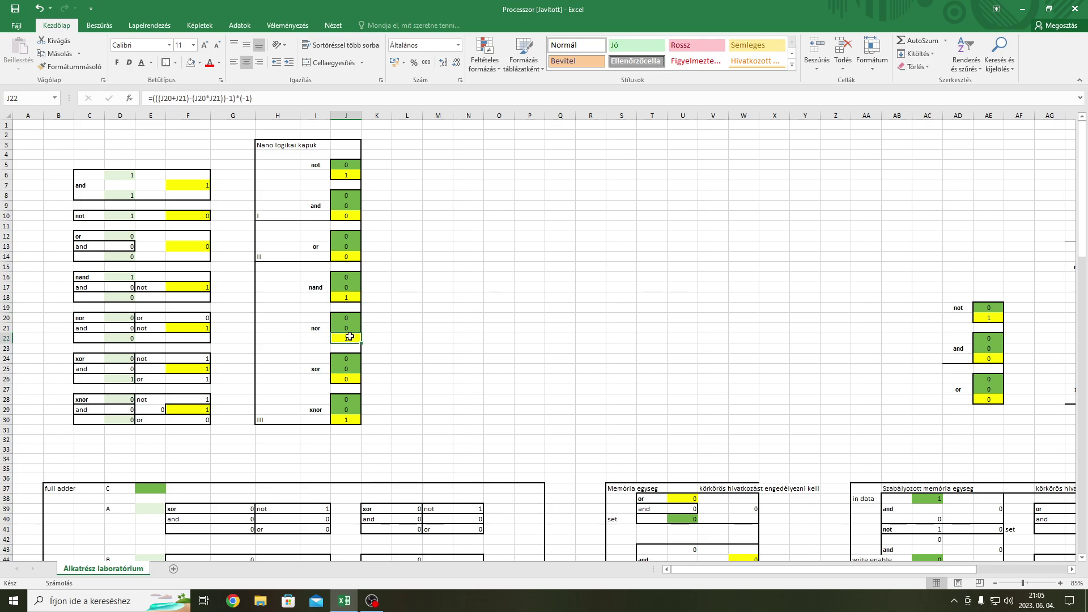
# Inspect the full output formulas of the nano xor gate in J26 and the nano xnor gate in J30.
pyautogui.click(354, 368)
pyautogui.click(347, 380)
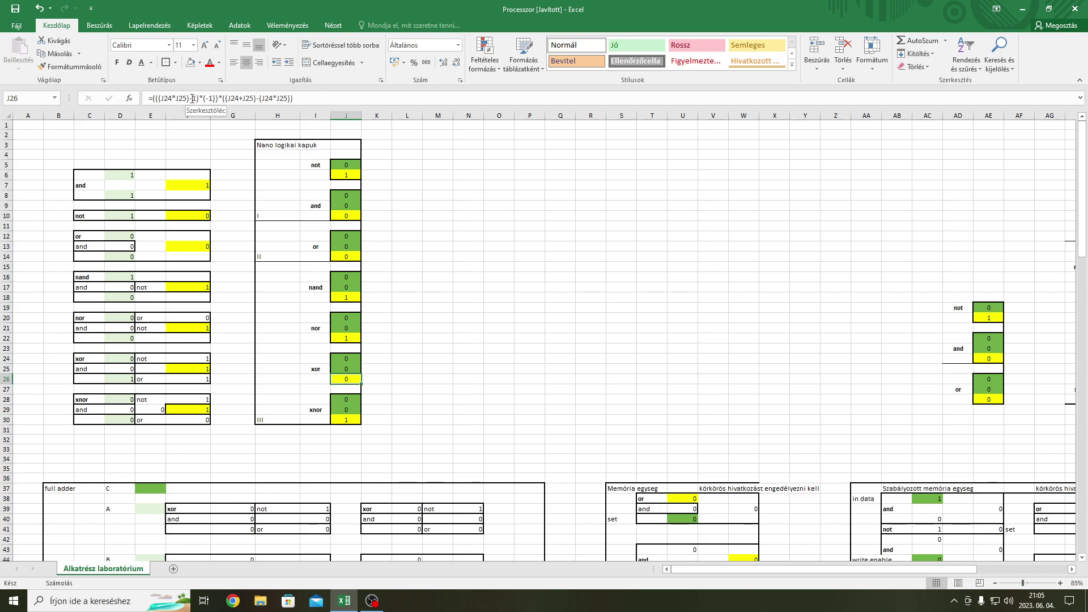
pyautogui.click(326, 100)
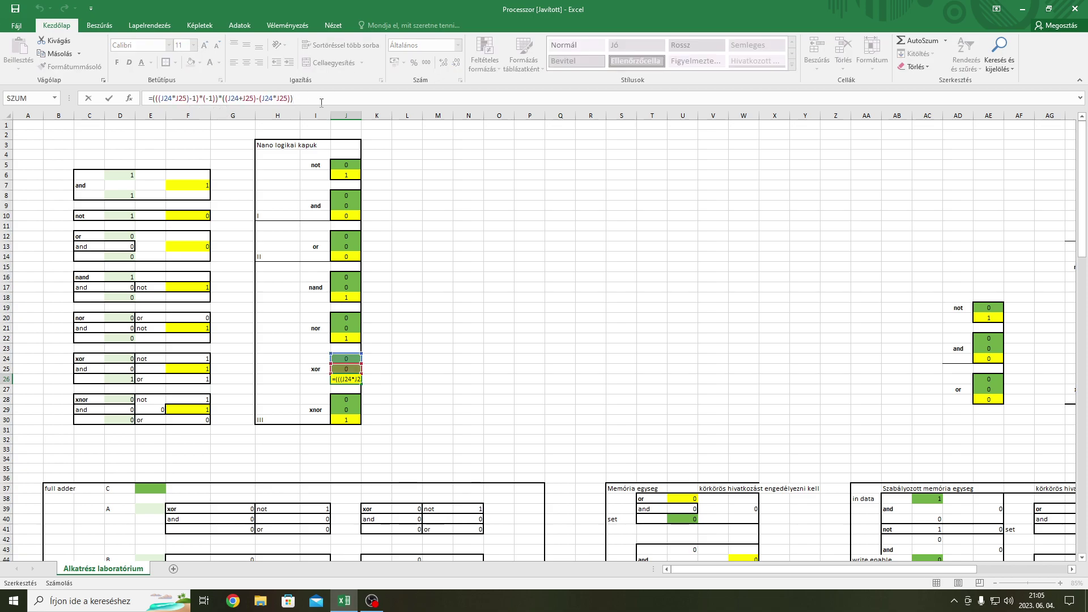
pyautogui.press('Escape')
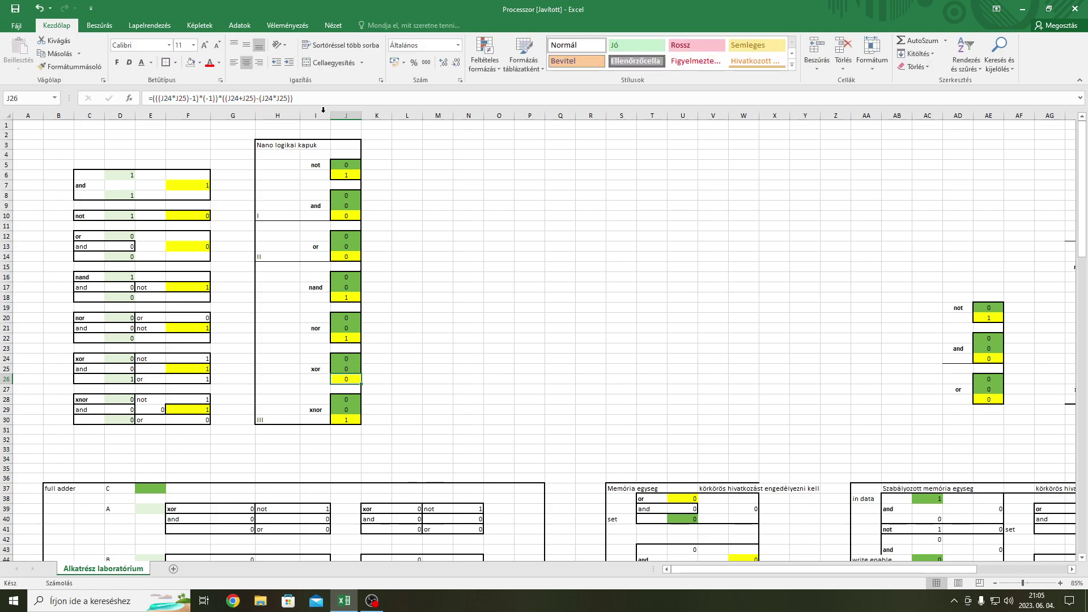
pyautogui.click(354, 417)
pyautogui.click(350, 98)
pyautogui.press('Escape')
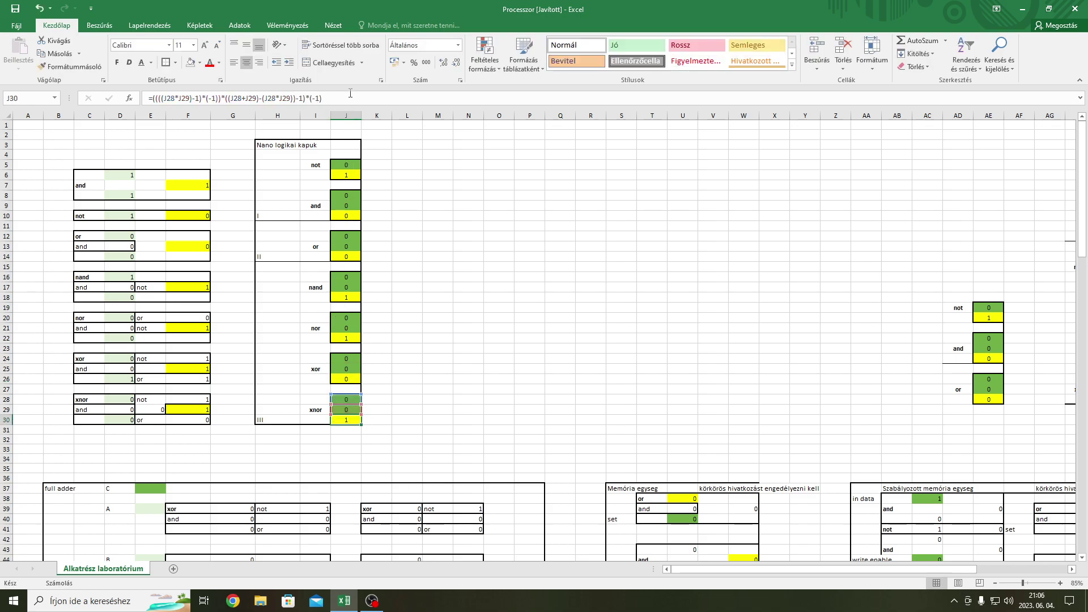
# Review again the nano not, and, or and nand output formulas in J6, J10, J14 and J18.
pyautogui.click(398, 170)
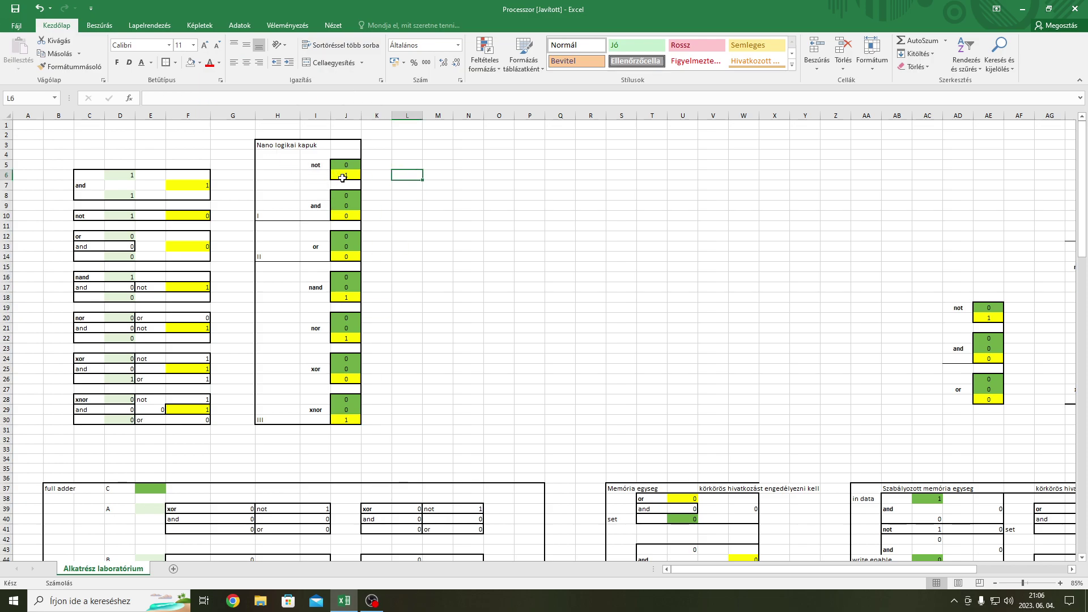
pyautogui.click(342, 178)
pyautogui.click(346, 217)
pyautogui.click(344, 257)
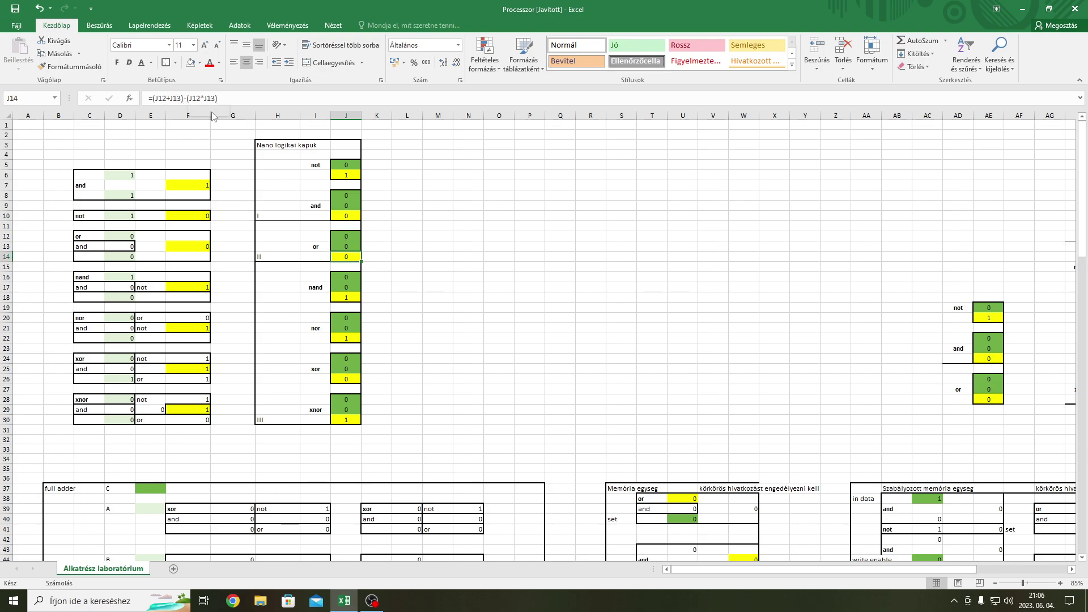
pyautogui.click(343, 296)
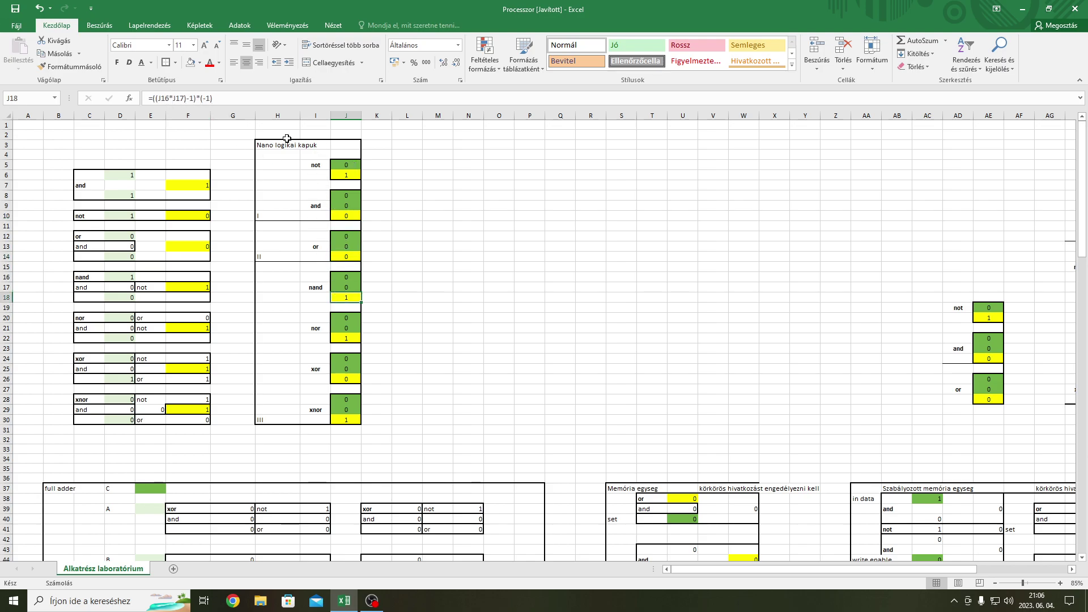
pyautogui.click(437, 287)
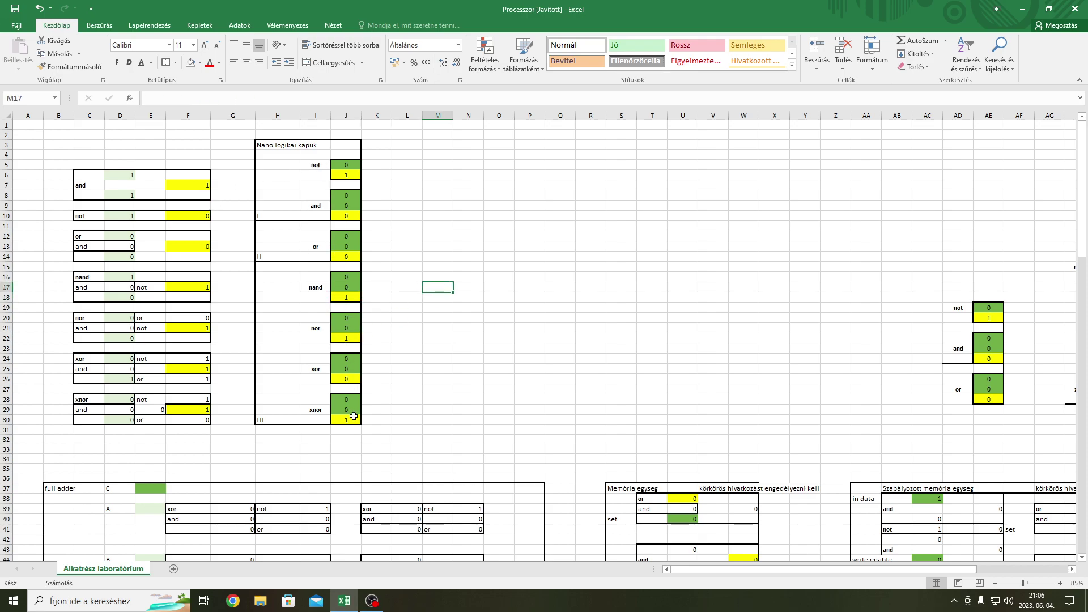
# Examine the full adder and its kompakt, micro and nano versions below the logic gates.
pyautogui.scroll(-4, 366, 382)
pyautogui.scroll(3, 411, 254)
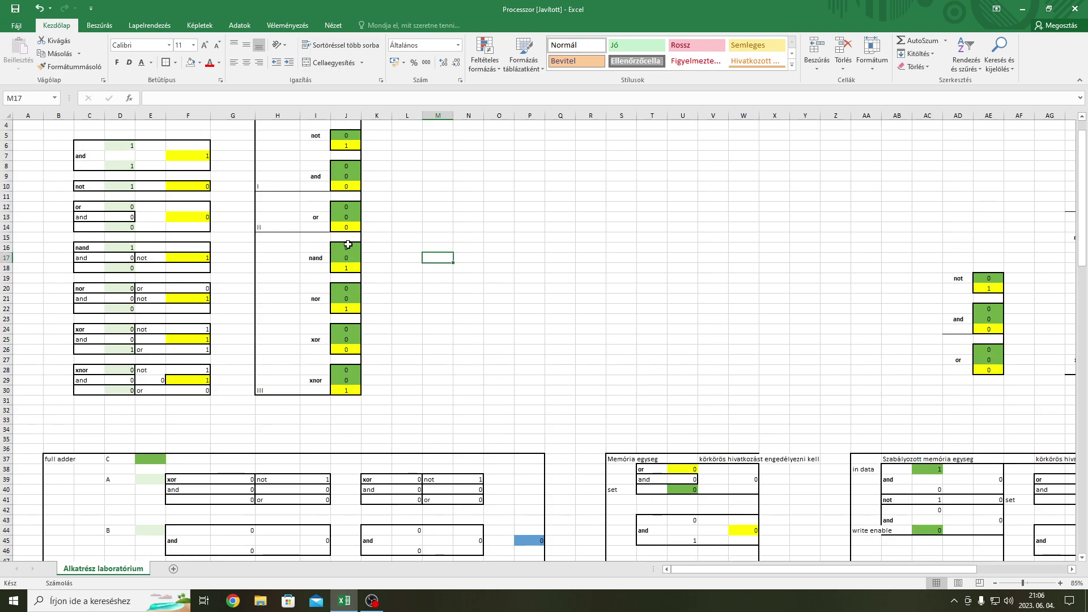
pyautogui.scroll(-9, 396, 309)
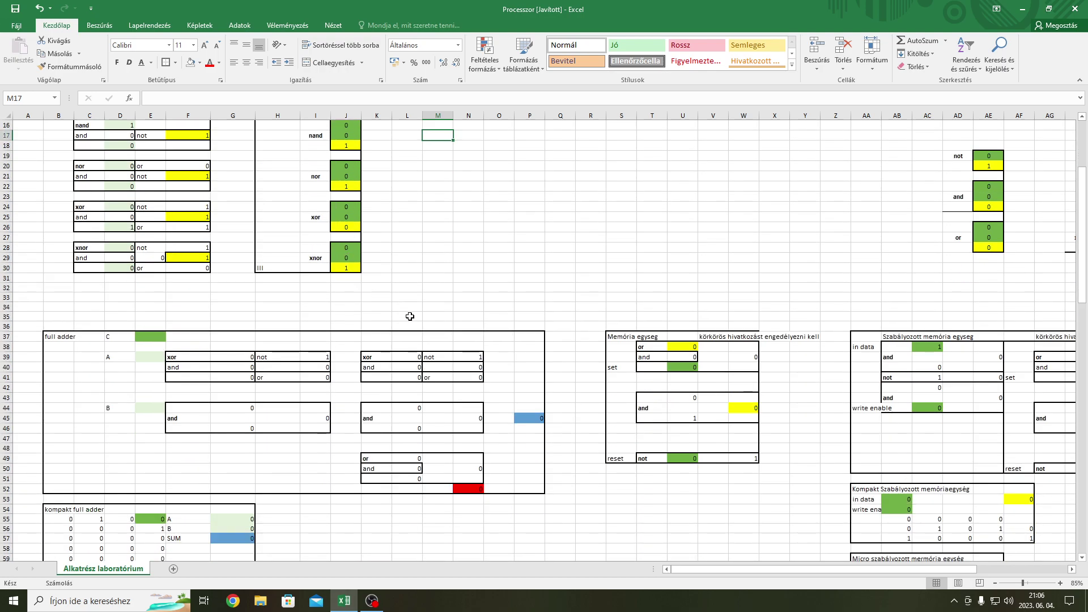
pyautogui.scroll(4, 440, 317)
pyautogui.scroll(-4, 436, 326)
pyautogui.scroll(-9, 424, 335)
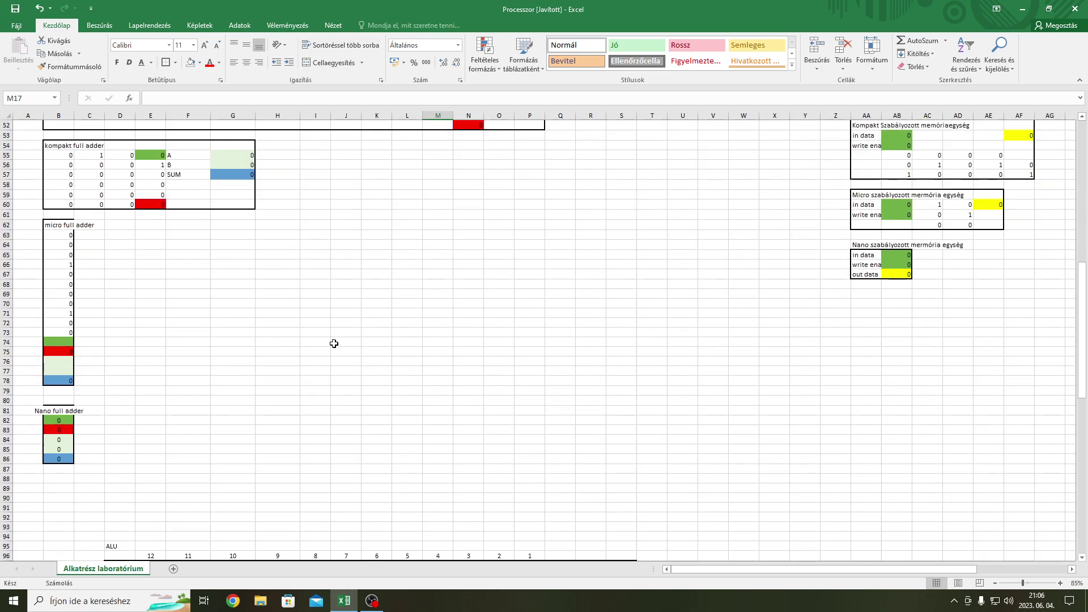
pyautogui.moveTo(50, 352); pyautogui.dragTo(51, 400)
pyautogui.click(110, 358)
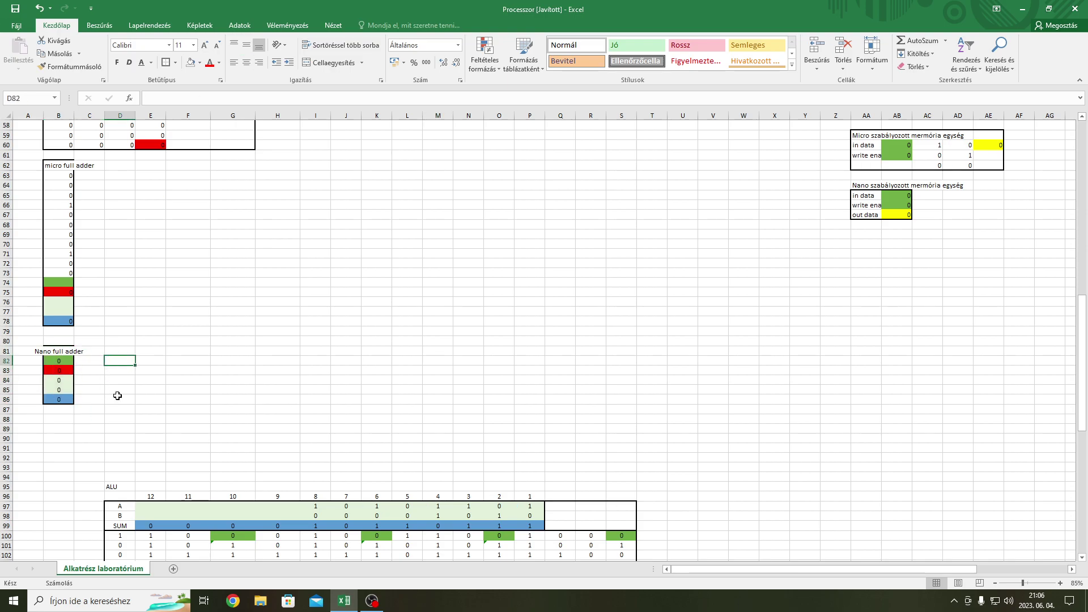
# Examine the ALU table from row 96 down and compare it with the Nano full adder cells in column B.
pyautogui.scroll(-6, 113, 394)
pyautogui.scroll(2, 109, 290)
pyautogui.scroll(-3, 102, 304)
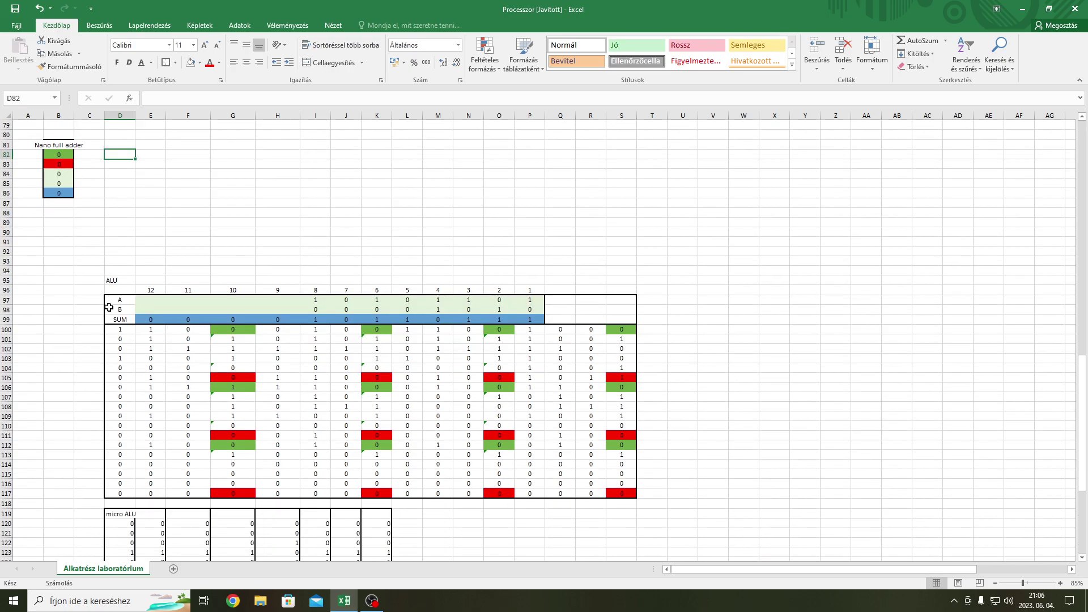
pyautogui.scroll(1, 87, 204)
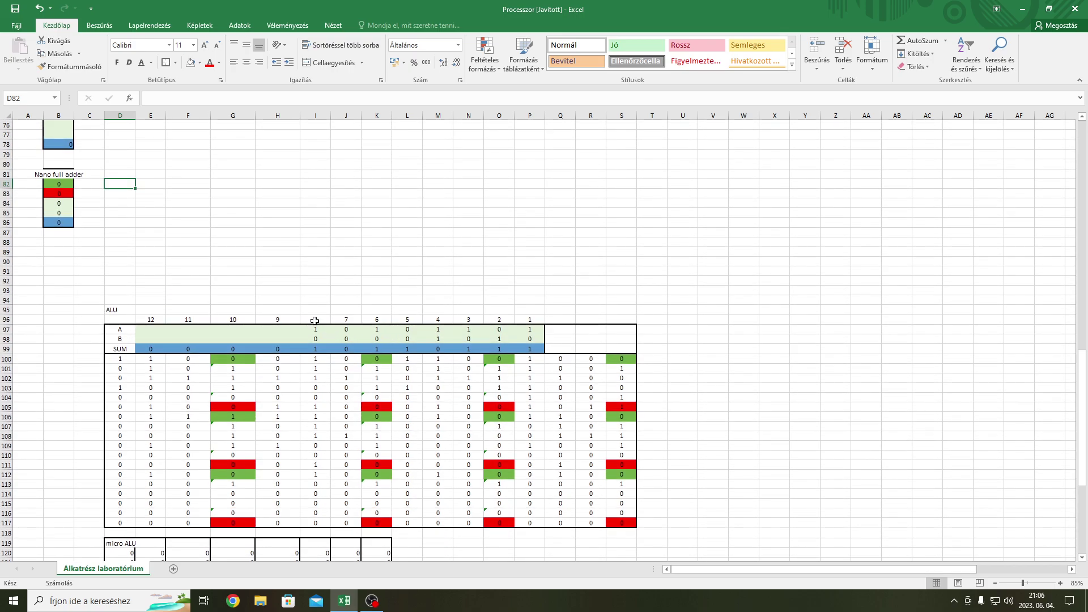
pyautogui.moveTo(116, 318); pyautogui.dragTo(626, 465)
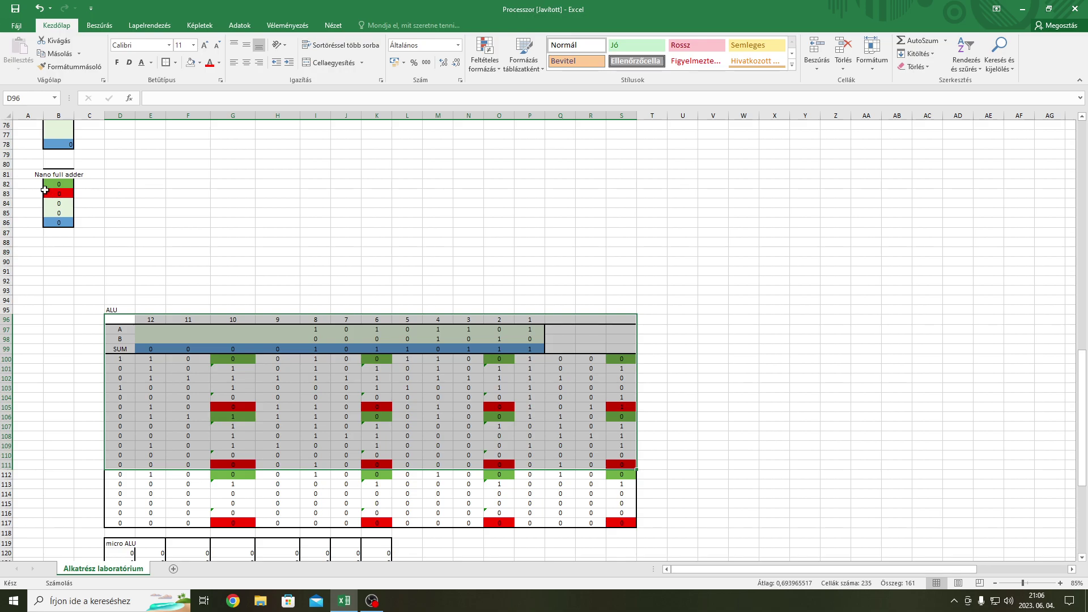
pyautogui.click(59, 205)
pyautogui.press('Up')
pyautogui.press('Up')
# Compare the ALU, micro ALU and Nano ALU blocks, highlighting the Nano ALU range D137:K142.
pyautogui.scroll(-13, 155, 245)
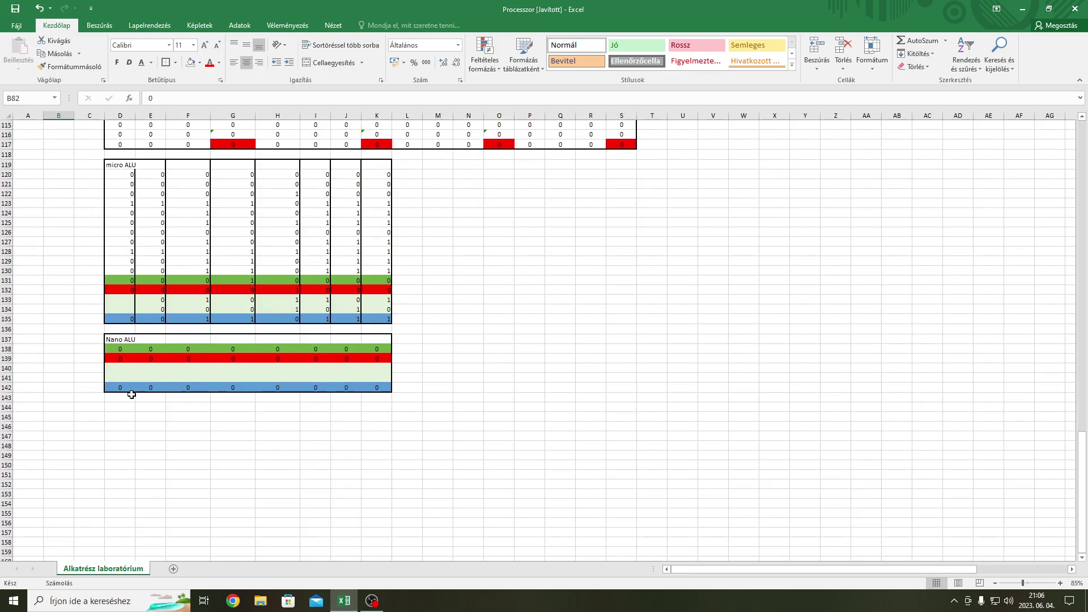
pyautogui.moveTo(111, 338); pyautogui.dragTo(366, 384)
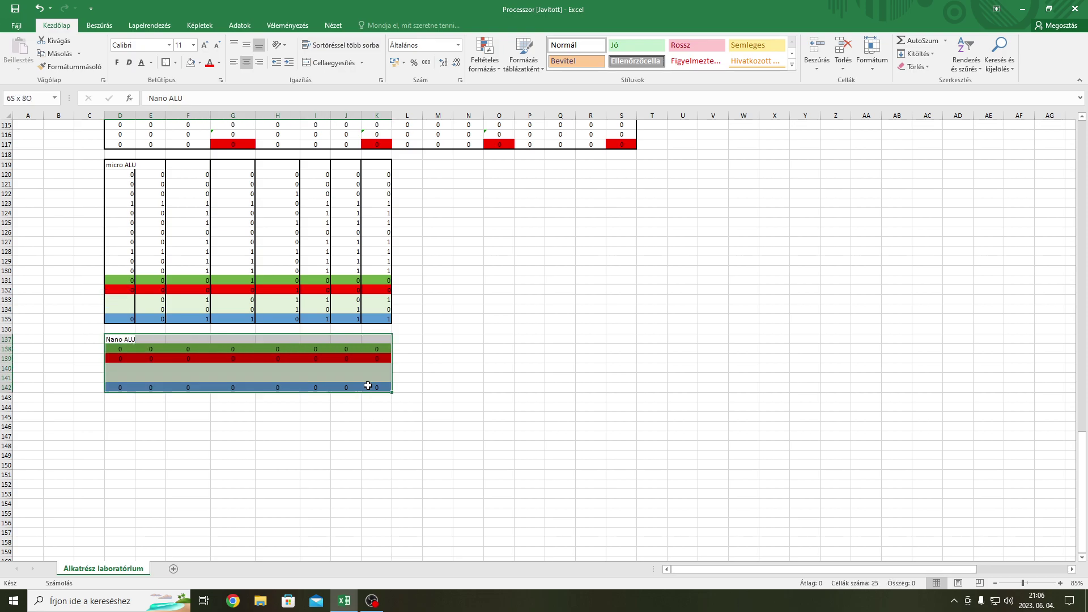
pyautogui.scroll(4, 487, 287)
pyautogui.scroll(4, 486, 245)
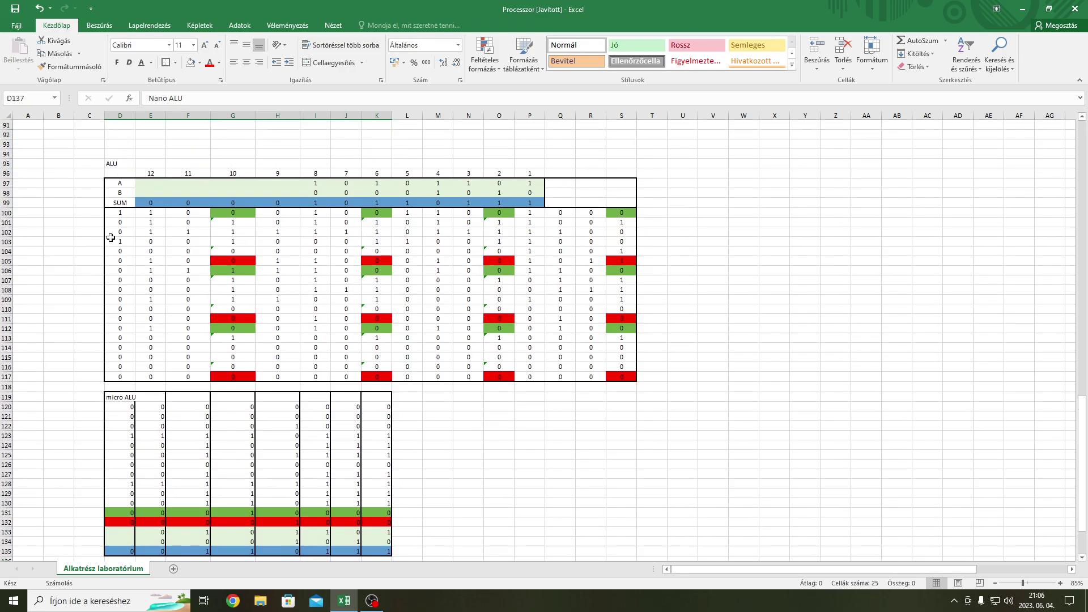
pyautogui.click(51, 219)
pyautogui.scroll(1, 91, 206)
pyautogui.scroll(1, 91, 207)
pyautogui.click(127, 195)
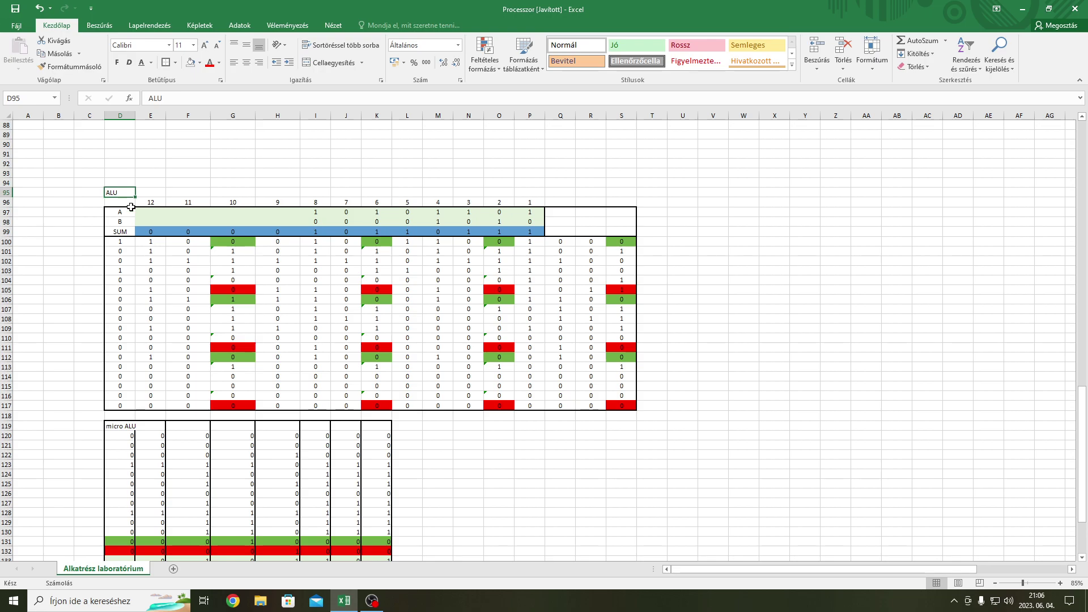
pyautogui.scroll(-4, 299, 268)
pyautogui.scroll(4, 293, 270)
pyautogui.scroll(-5, 138, 228)
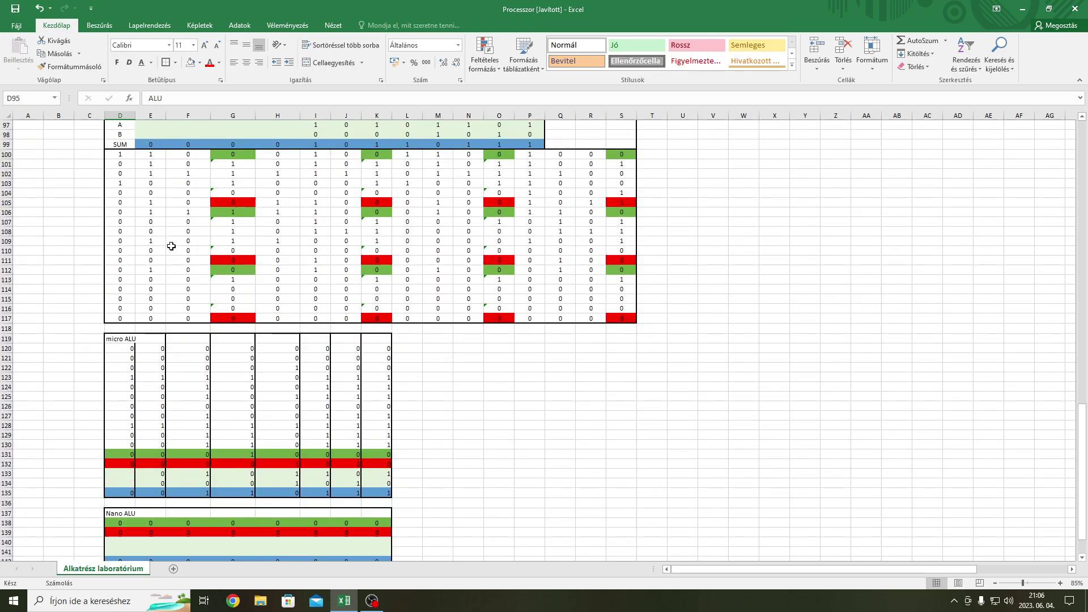
pyautogui.click(110, 281)
pyautogui.click(116, 456)
# Examine the "Szabályozott memória egység" block and its kompakt and micro versions beneath it.
pyautogui.scroll(20, 282, 342)
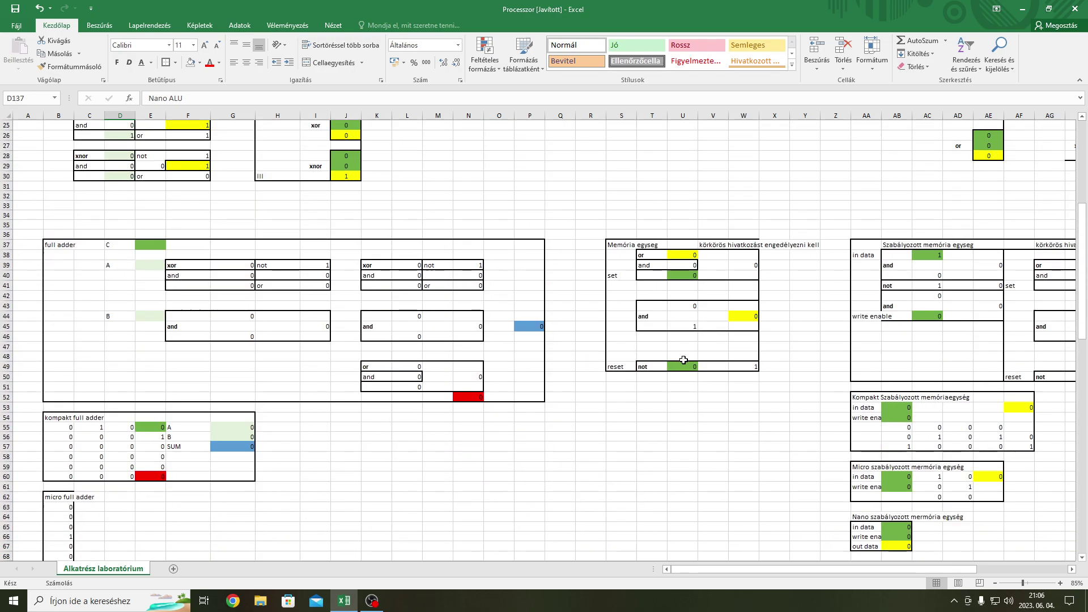
pyautogui.moveTo(911, 570); pyautogui.dragTo(1002, 570)
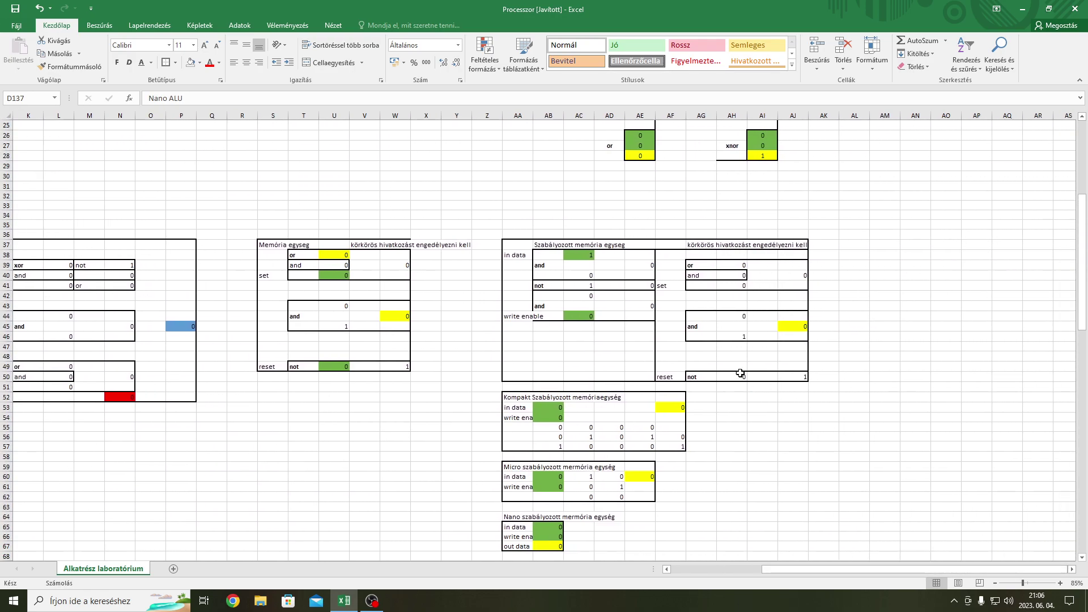
pyautogui.scroll(3, 646, 327)
pyautogui.scroll(-5, 631, 347)
pyautogui.moveTo(513, 184); pyautogui.dragTo(801, 317)
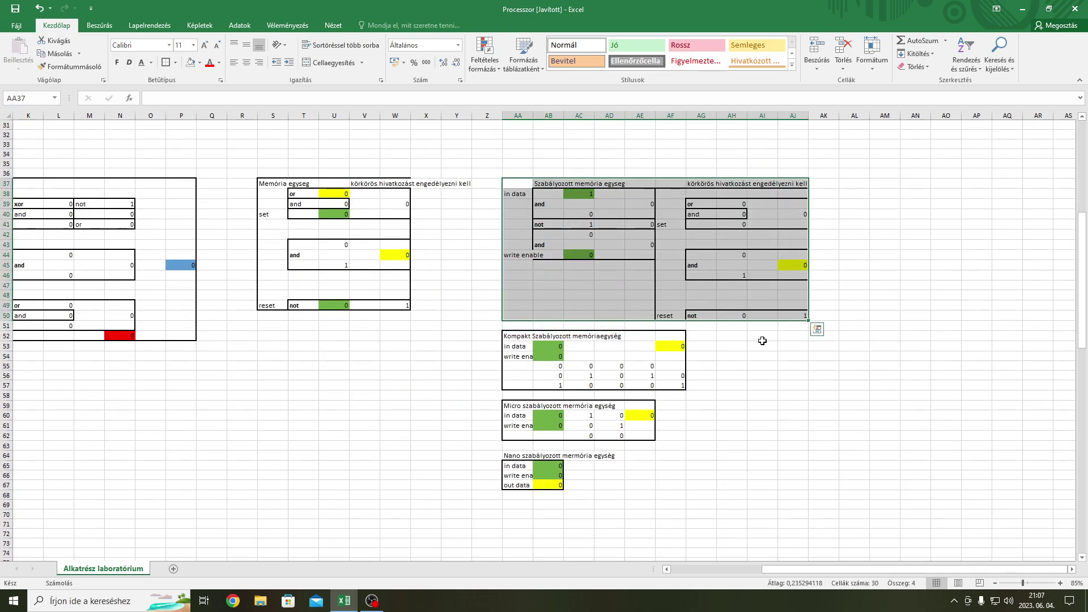
pyautogui.moveTo(516, 337); pyautogui.dragTo(681, 385)
pyautogui.scroll(-3, 578, 234)
pyautogui.click(521, 318)
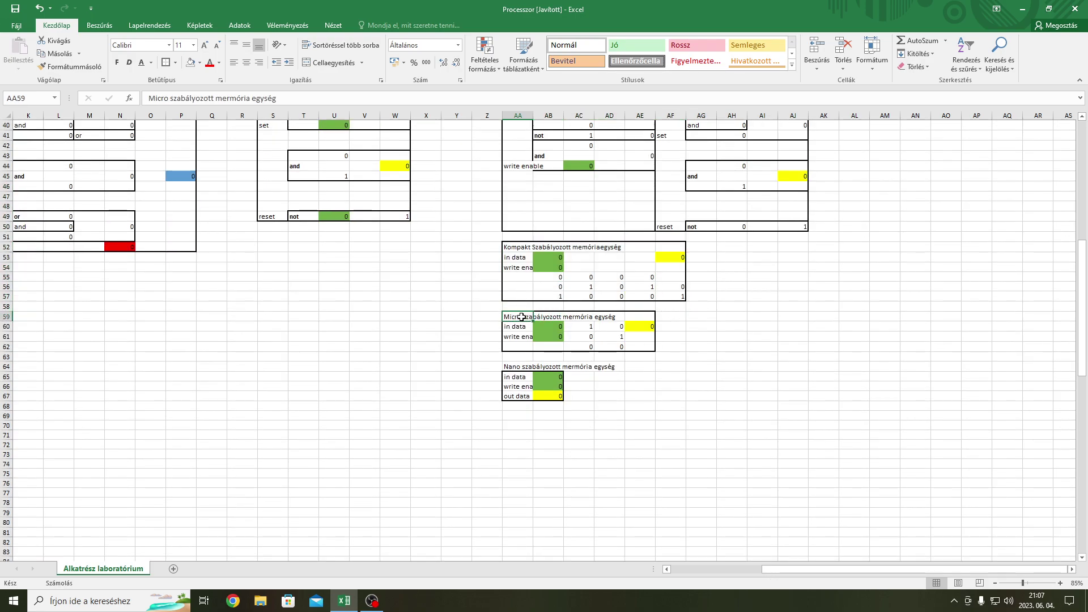
# Examine the micro and nano versions of the controlled memory unit, inspecting the input and output cells AB65:AB67.
pyautogui.moveTo(516, 316); pyautogui.dragTo(624, 346)
pyautogui.moveTo(510, 376); pyautogui.dragTo(557, 396)
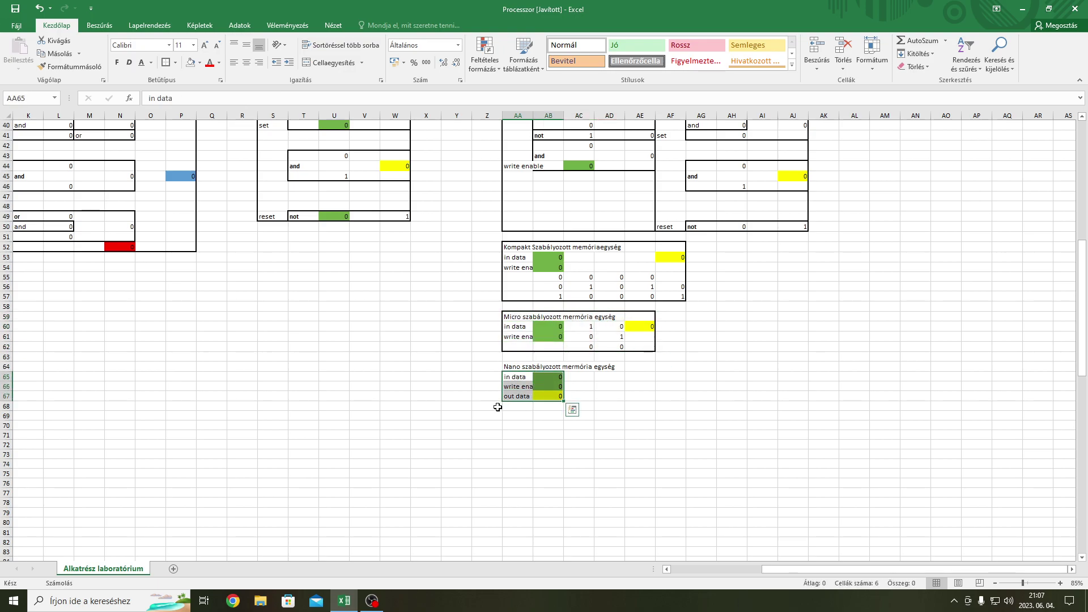
pyautogui.scroll(4, 505, 397)
pyautogui.scroll(-3, 506, 451)
pyautogui.click(546, 407)
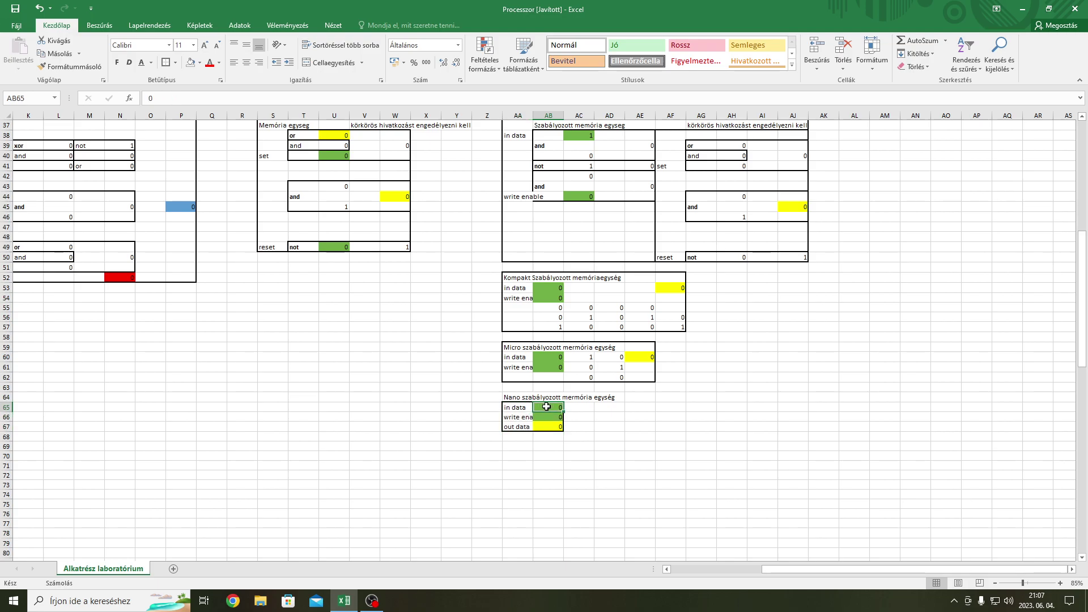
pyautogui.click(546, 416)
pyautogui.click(546, 426)
# Examine the loose logic gates above the memory units, inspecting the not and and output formulas in AE20 and AE24.
pyautogui.scroll(9, 542, 380)
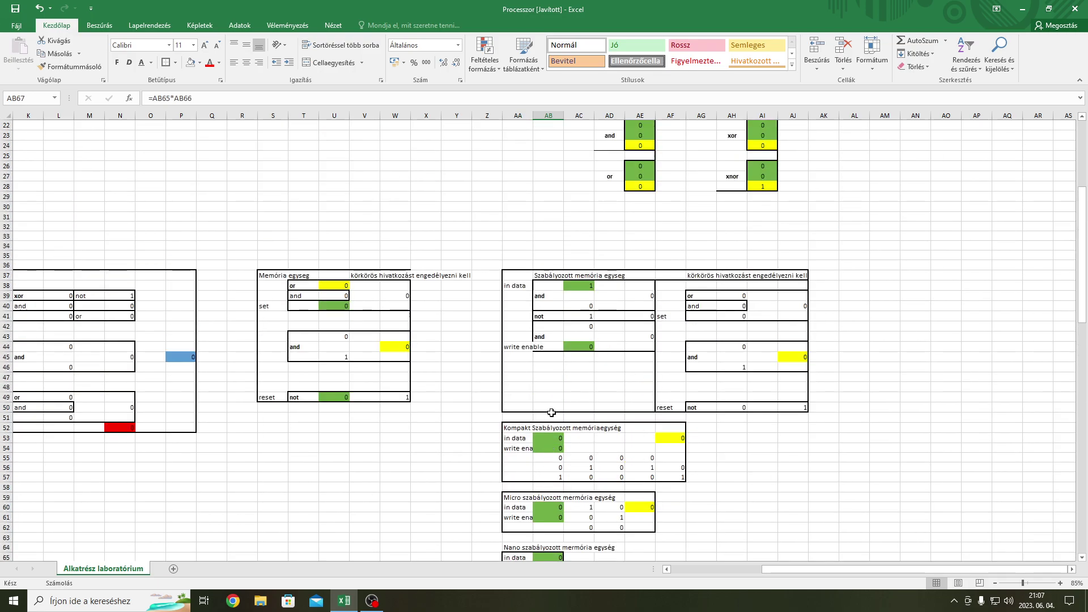
pyautogui.scroll(-2, 629, 318)
pyautogui.scroll(3, 640, 221)
pyautogui.moveTo(578, 166); pyautogui.dragTo(849, 352)
pyautogui.scroll(-8, 558, 481)
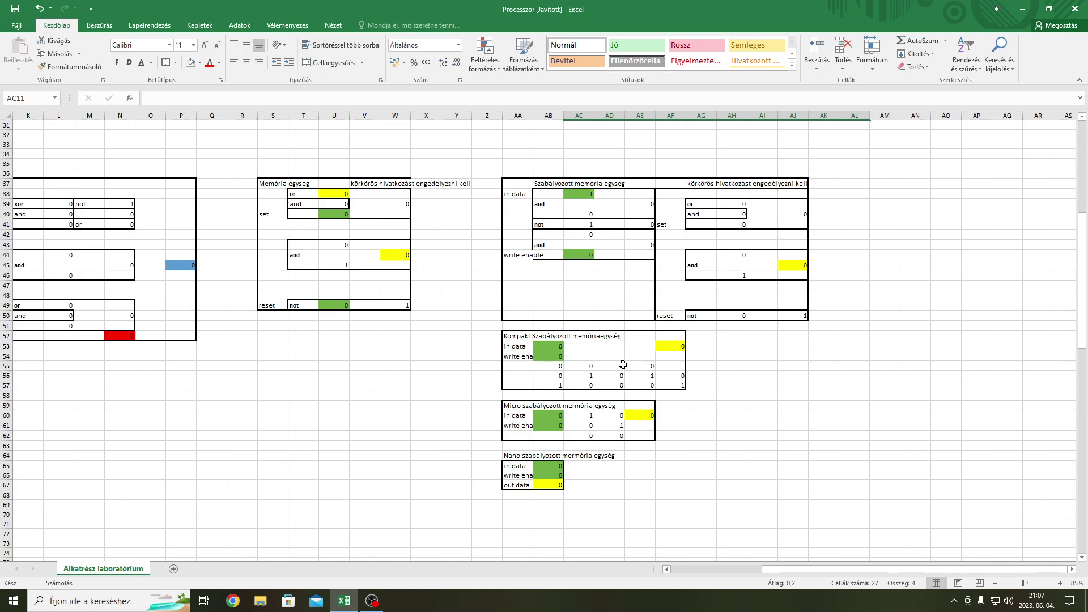
pyautogui.scroll(8, 608, 373)
pyautogui.click(660, 227)
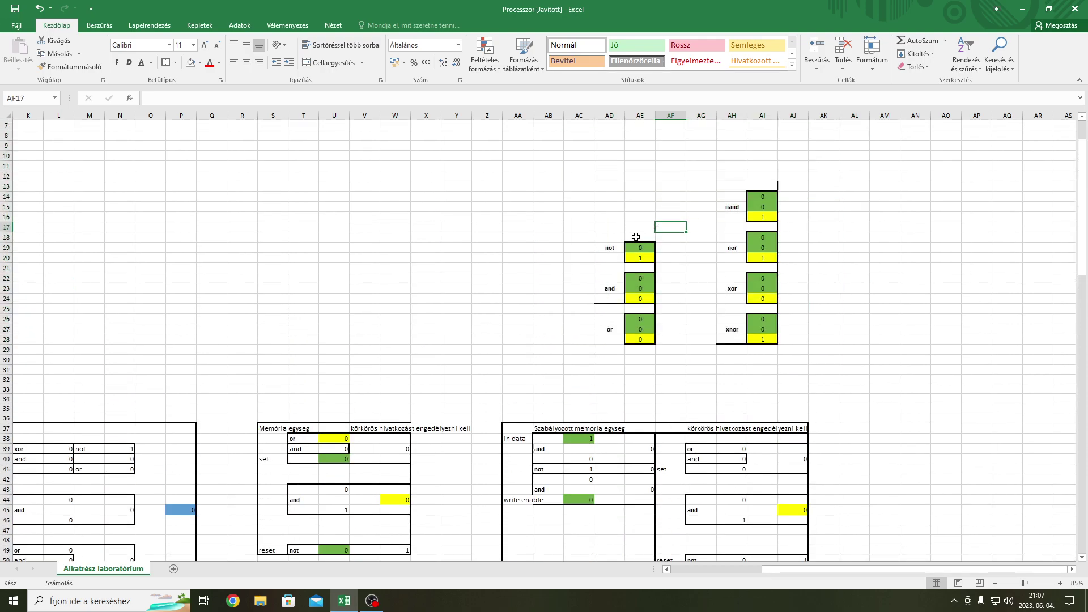
pyautogui.click(642, 258)
pyautogui.click(646, 296)
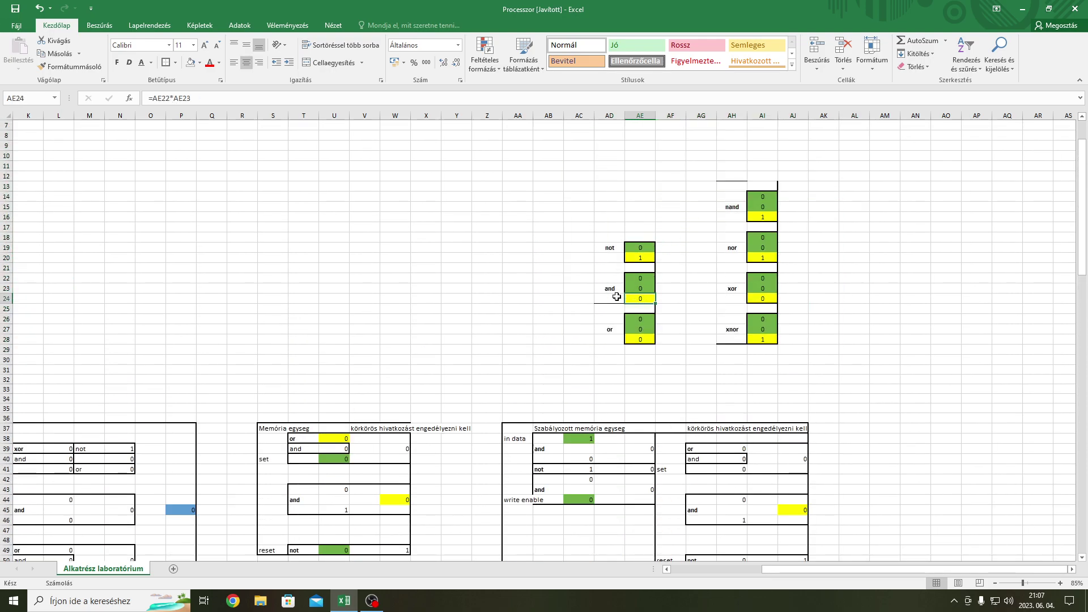
# Test the Kompakt memory unit by toggling in data and write enable between 0 and 1, ending with in data 1 and write enable 0.
pyautogui.scroll(-9, 646, 296)
pyautogui.scroll(5, 589, 408)
pyautogui.scroll(-5, 623, 346)
pyautogui.click(700, 237)
pyautogui.click(560, 327)
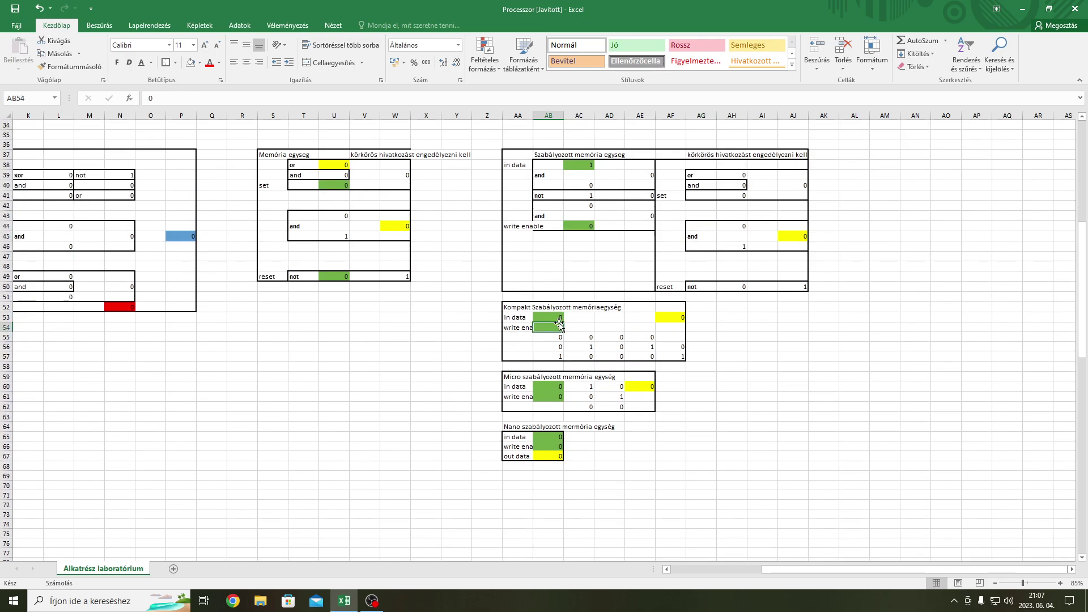
pyautogui.click(543, 317)
pyautogui.click(547, 328)
pyautogui.press('Up')
pyautogui.write('0')
pyautogui.press('Return')
pyautogui.press('Up')
pyautogui.write('0')
pyautogui.press('Return')
pyautogui.press('Up')
pyautogui.write('0')
pyautogui.press('Return')
pyautogui.write('1')
pyautogui.press('Up')
pyautogui.write('0')
pyautogui.press('Return')
pyautogui.press('Up')
pyautogui.write('0')
pyautogui.press('Return')
pyautogui.press('Up')
pyautogui.write('1')
pyautogui.press('Return')
pyautogui.press('Up')
pyautogui.write('0')
pyautogui.press('Return')
pyautogui.press('Up')
pyautogui.write('1')
pyautogui.press('Return')
pyautogui.write('0')
pyautogui.press('Return')
pyautogui.press('Up')
pyautogui.press('Up')
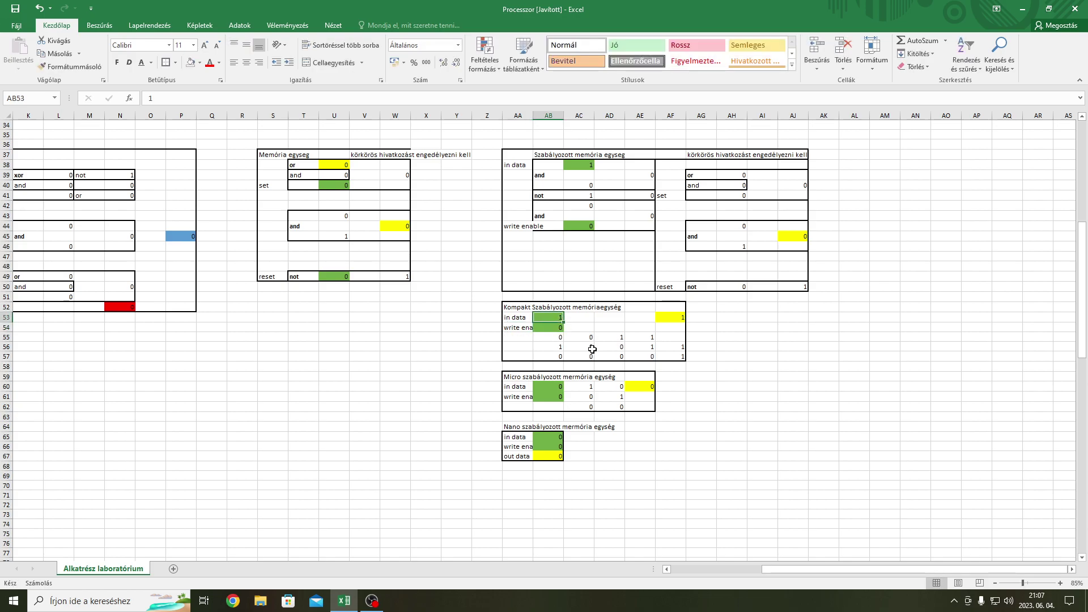
# Write a 0 into the Kompakt memory unit by toggling write enable, ending with in data and write enable both at 0.
pyautogui.write('0')
pyautogui.press('Return')
pyautogui.press('Up')
pyautogui.press('Return')
pyautogui.press('Up')
pyautogui.write('1')
pyautogui.press('Return')
pyautogui.press('Up')
pyautogui.write('0')
pyautogui.press('Return')
pyautogui.write('1')
pyautogui.press('Up')
pyautogui.press('Down')
pyautogui.write('0')
pyautogui.press('Left')
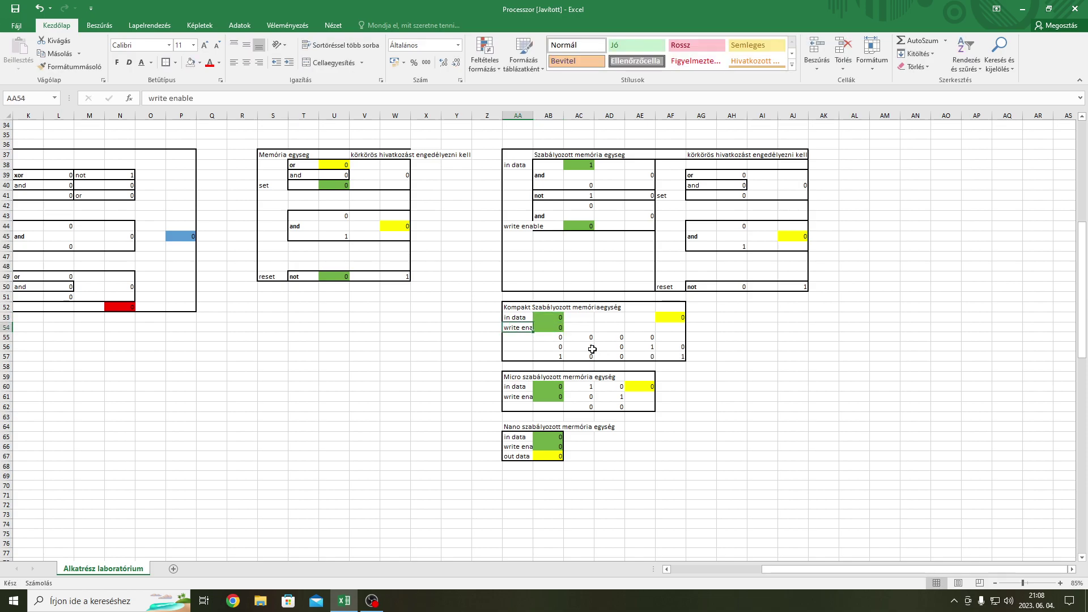
# Compare the Memória egység block S38:W49 with the control part AA37:AE44 of the Szabályozott memória egység and its smaller versions.
pyautogui.scroll(1, 622, 226)
pyautogui.click(617, 214)
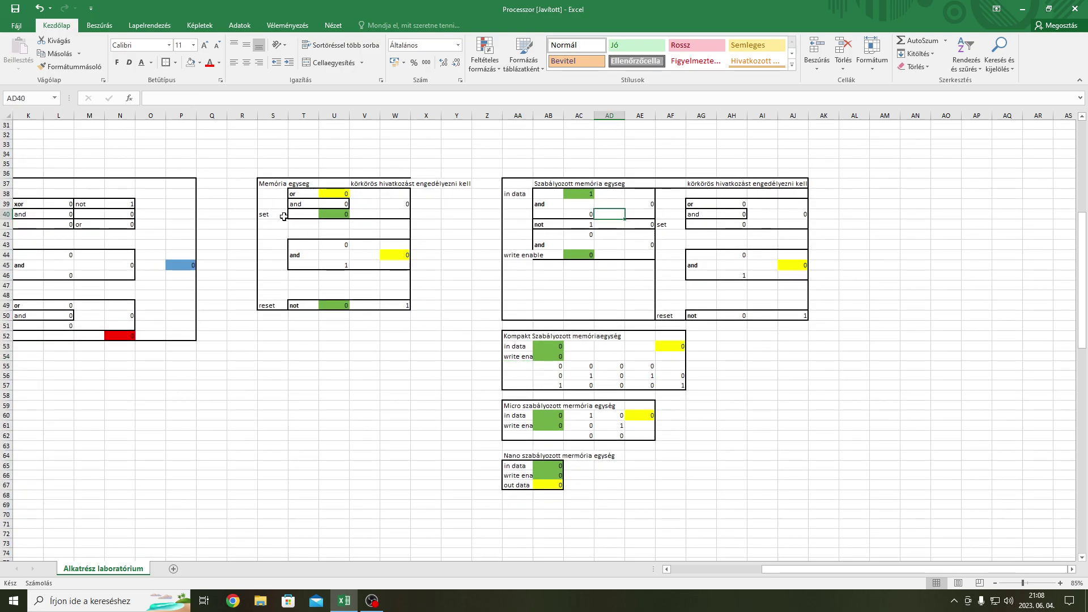
pyautogui.moveTo(274, 192); pyautogui.dragTo(399, 305)
pyautogui.moveTo(515, 182); pyautogui.dragTo(643, 256)
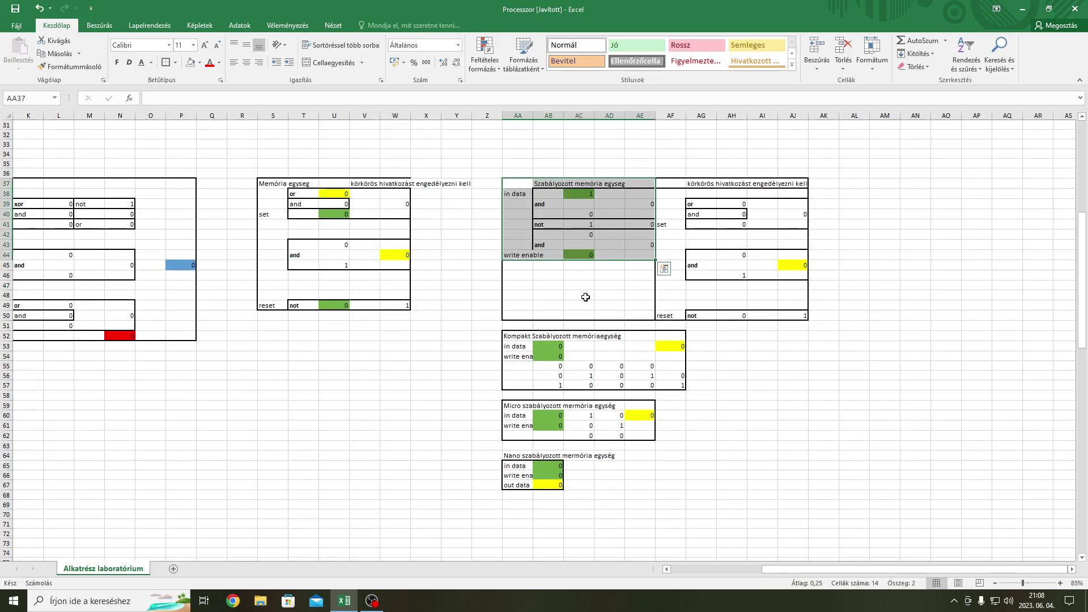
pyautogui.scroll(3, 598, 290)
pyautogui.scroll(-3, 736, 294)
pyautogui.click(558, 368)
pyautogui.click(529, 424)
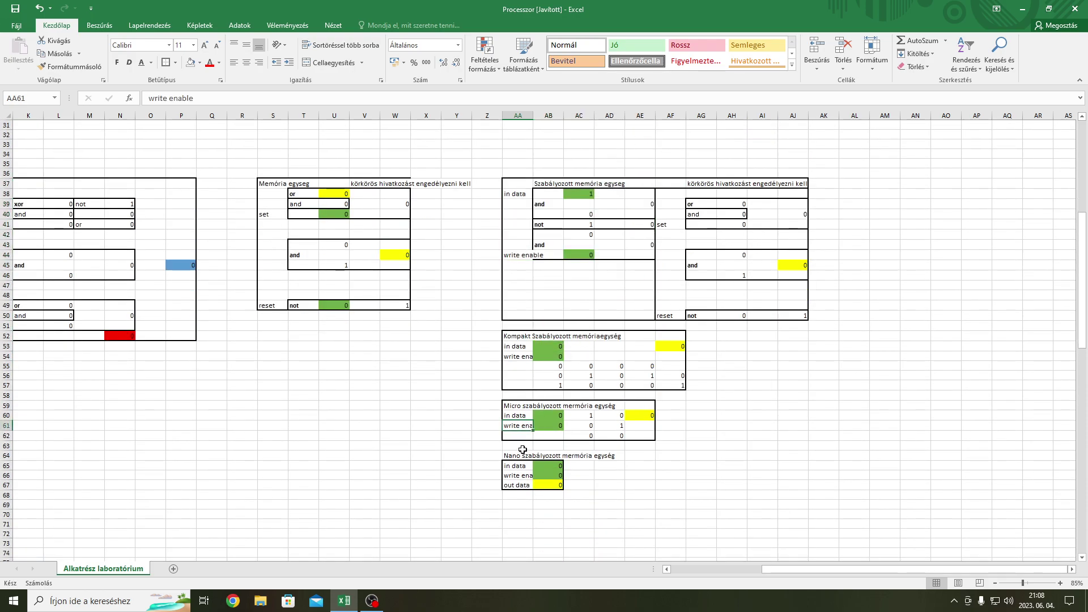
# Test the Nano memory unit by setting write enable to 1 and back to 0.
pyautogui.click(537, 465)
pyautogui.click(535, 476)
pyautogui.press('Up')
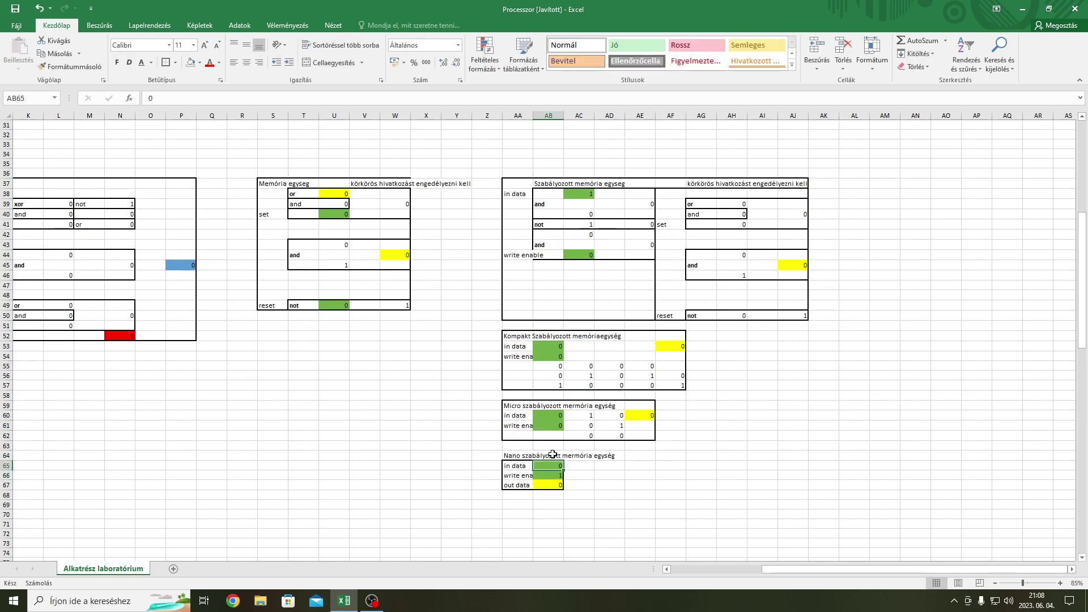
pyautogui.press('Down')
pyautogui.write('0')
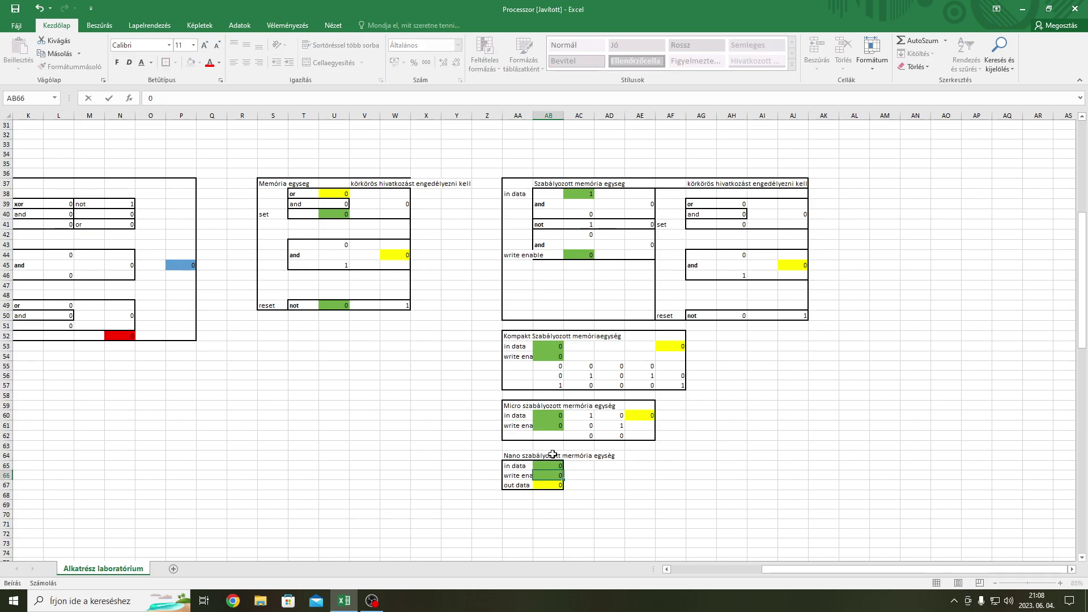
pyautogui.click(508, 472)
# Examine the loose logic gates above the controlled memory unit and compare them with the memory unit blocks below.
pyautogui.scroll(9, 507, 472)
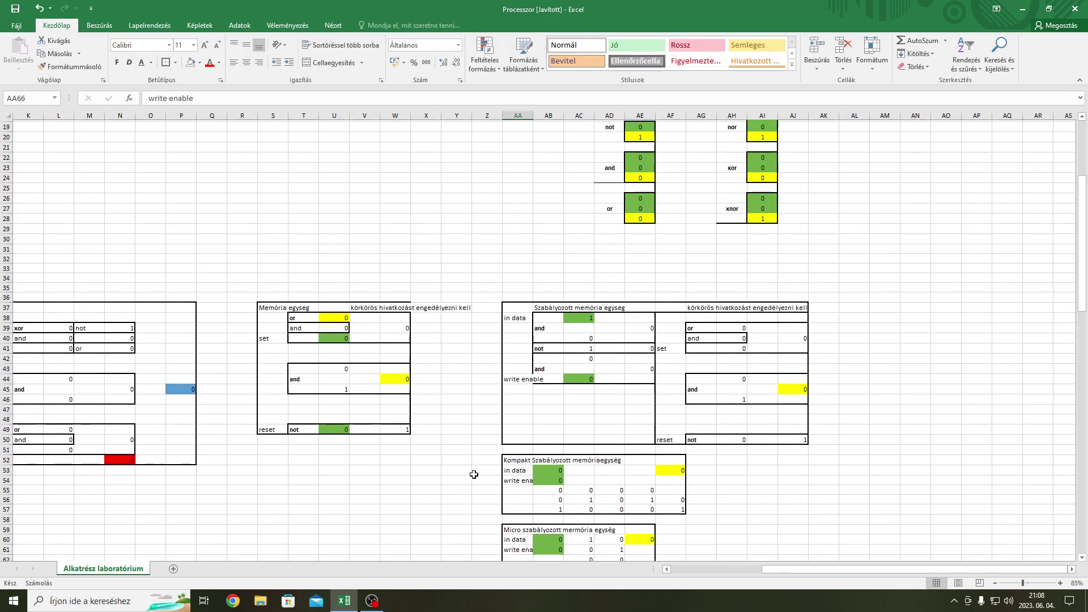
pyautogui.moveTo(575, 208); pyautogui.dragTo(796, 376)
pyautogui.scroll(-5, 841, 552)
pyautogui.moveTo(806, 569); pyautogui.dragTo(771, 570)
pyautogui.scroll(-5, 770, 572)
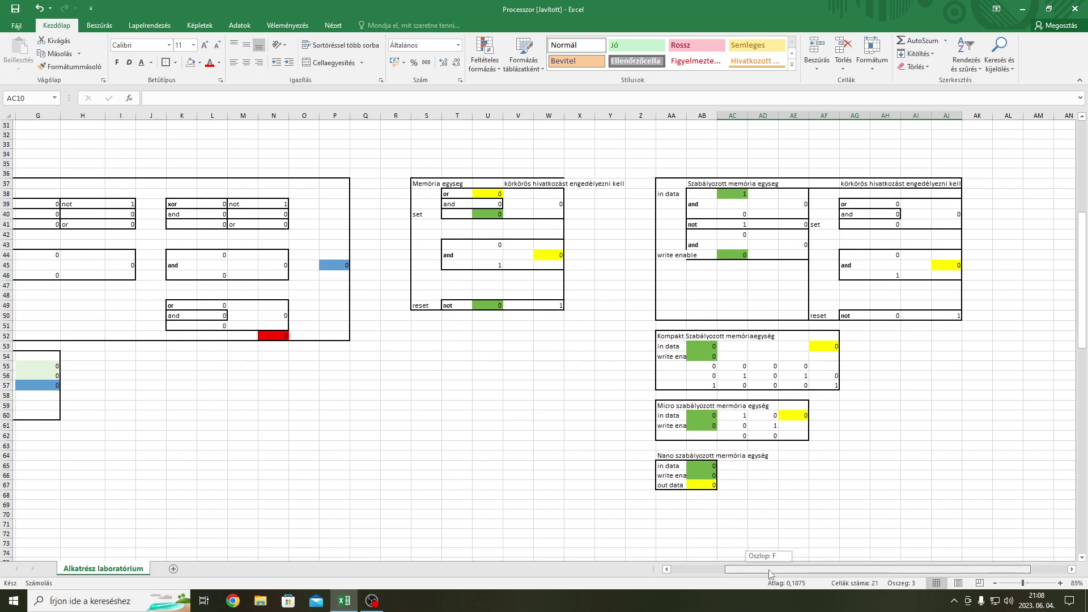
pyautogui.scroll(3, 745, 367)
pyautogui.scroll(-3, 725, 243)
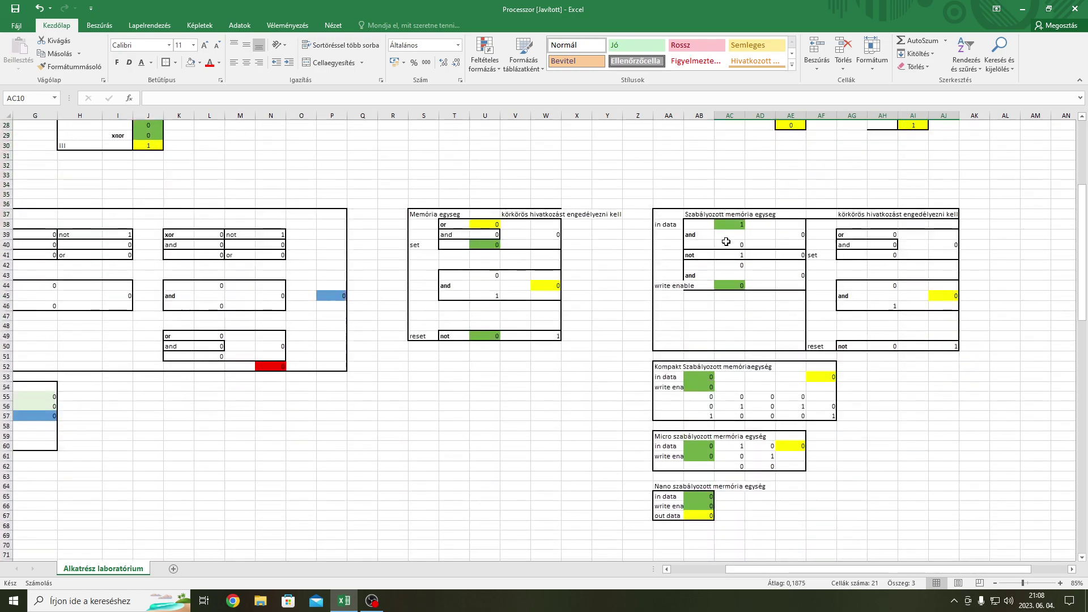
pyautogui.scroll(2, 705, 363)
pyautogui.scroll(4, 707, 424)
pyautogui.click(730, 264)
pyautogui.scroll(-4, 744, 313)
pyautogui.scroll(5, 744, 313)
pyautogui.scroll(-14, 744, 313)
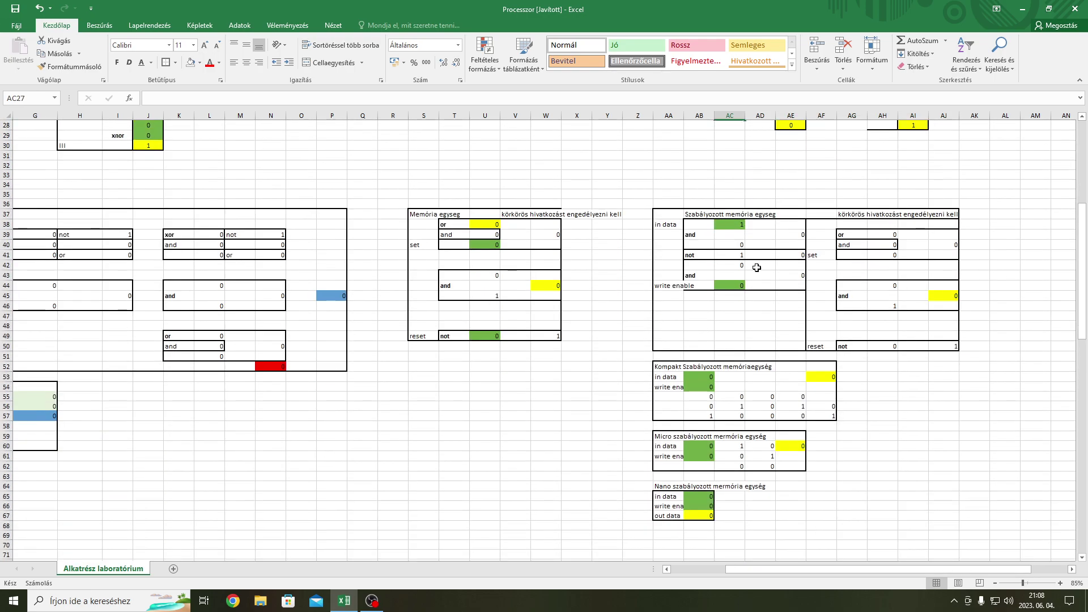
# Examine the ALU table together with the kompakt, micro and Nano full adders above it.
pyautogui.moveTo(753, 568); pyautogui.dragTo(669, 568)
pyautogui.scroll(-9, 585, 454)
pyautogui.scroll(-4, 288, 399)
pyautogui.scroll(4, 243, 412)
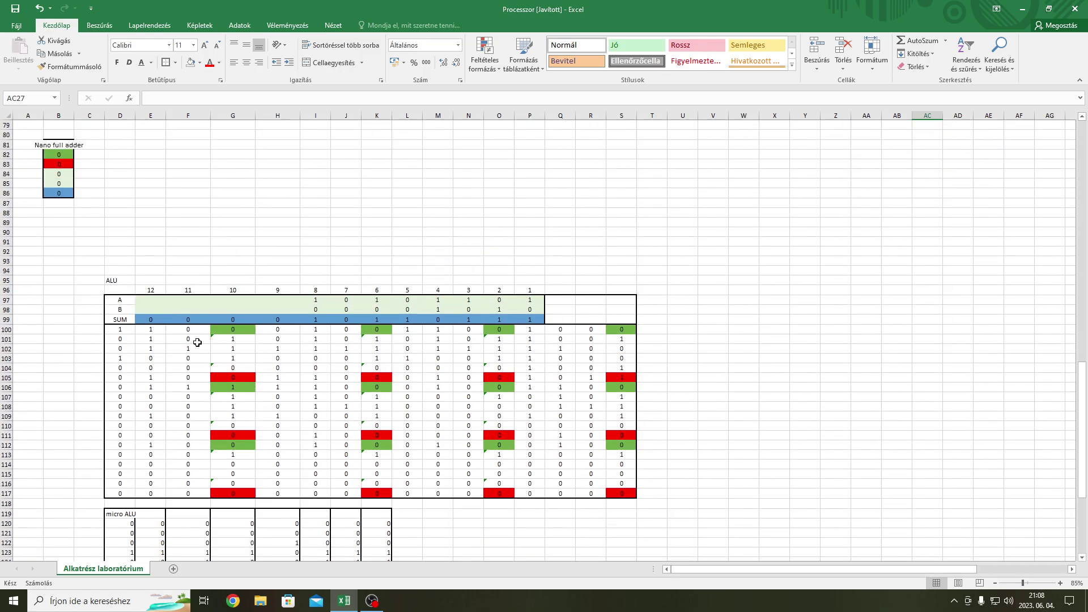
pyautogui.scroll(2, 177, 282)
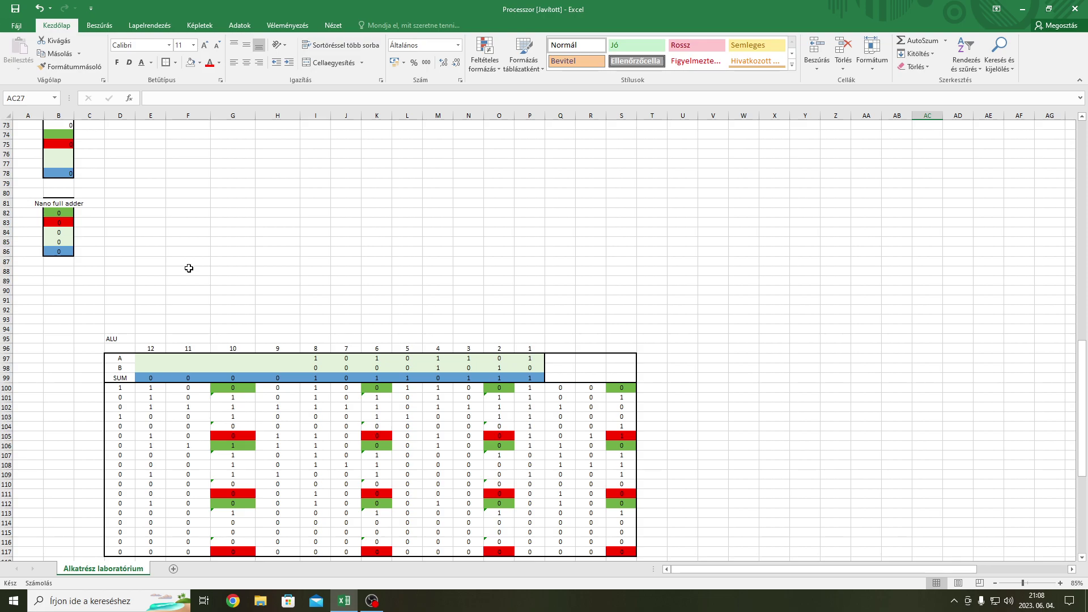
pyautogui.scroll(4, 191, 276)
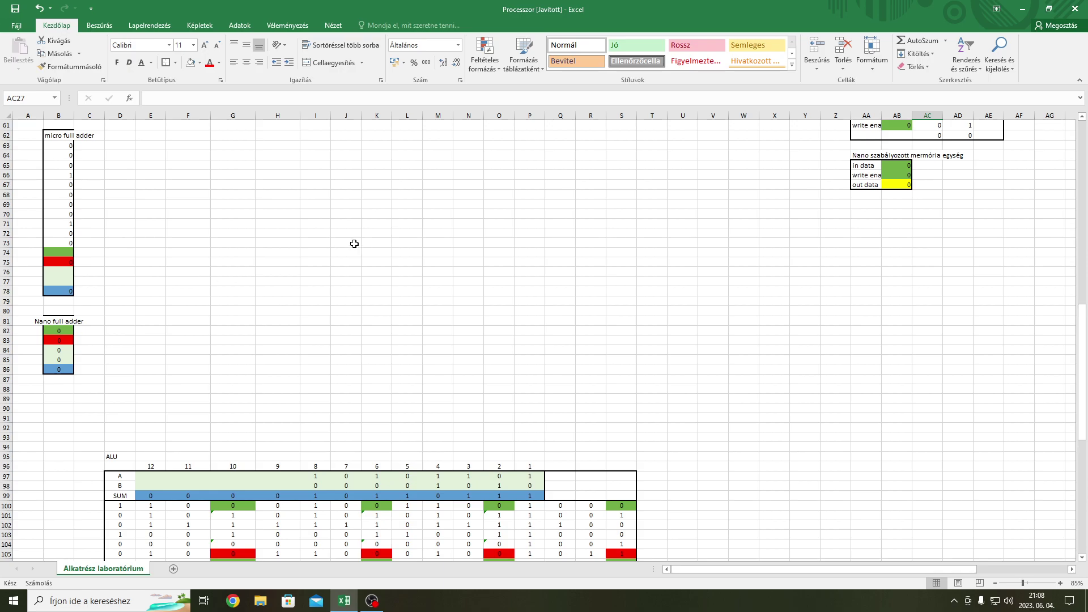
pyautogui.scroll(2, 355, 242)
pyautogui.scroll(-13, 570, 300)
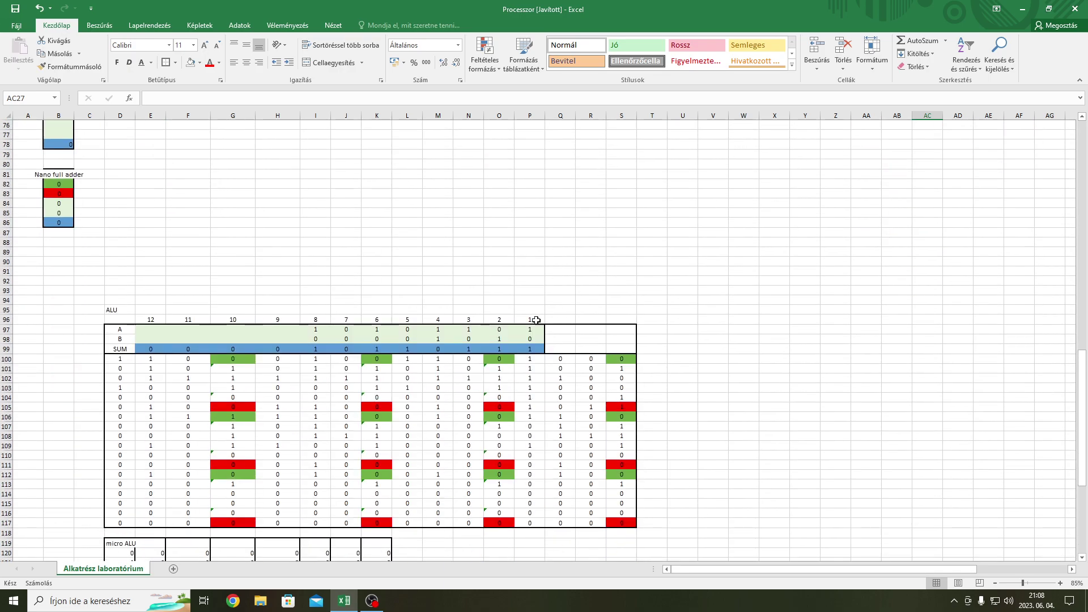
pyautogui.scroll(16, 566, 471)
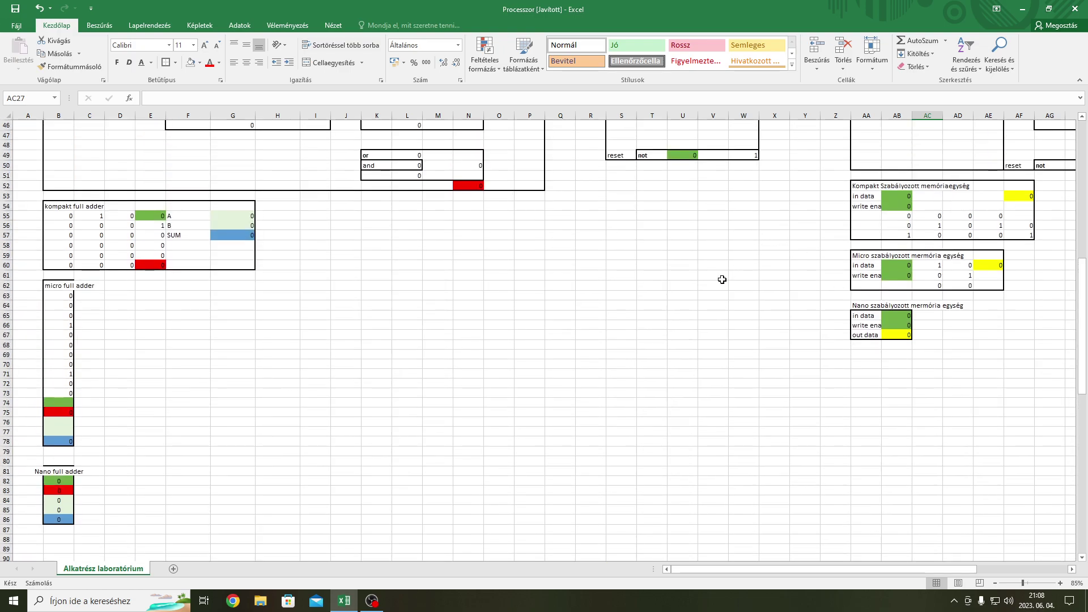
# Return to the memory units and inspect the input and output cells of the Nano controlled memory unit.
pyautogui.scroll(4, 722, 280)
pyautogui.moveTo(882, 568); pyautogui.dragTo(936, 568)
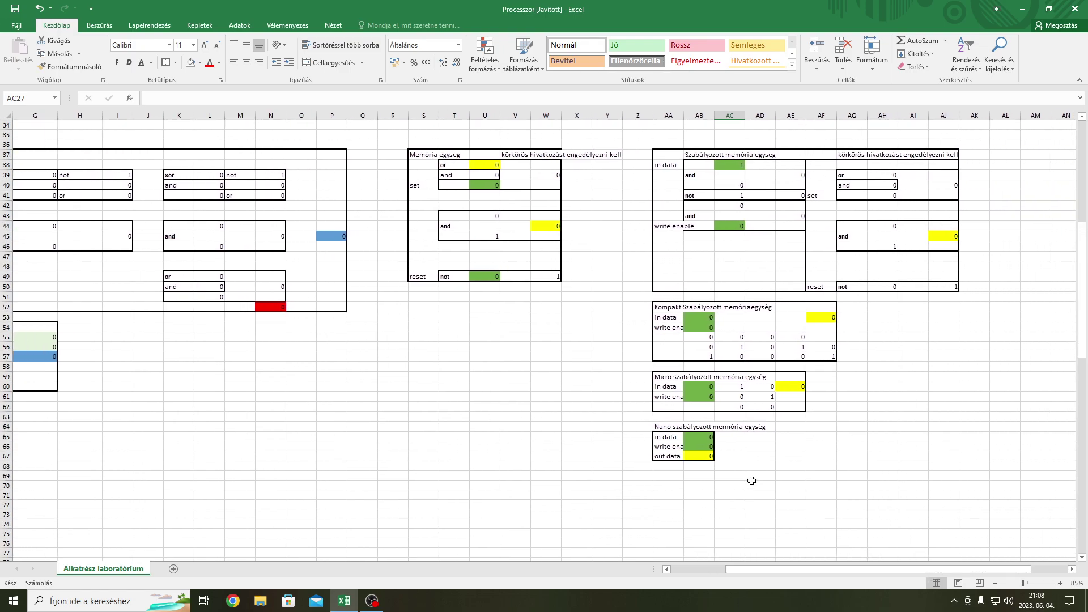
pyautogui.scroll(4, 673, 248)
pyautogui.scroll(3, 929, 236)
pyautogui.scroll(-9, 906, 262)
pyautogui.moveTo(674, 377); pyautogui.dragTo(700, 386)
pyautogui.click(702, 396)
# Highlight the empty area below the Nano memory unit and beside the ALU, from about row 77 down.
pyautogui.scroll(-8, 624, 362)
pyautogui.moveTo(573, 251); pyautogui.dragTo(997, 483)
pyautogui.moveTo(554, 253); pyautogui.dragTo(1036, 244)
pyautogui.moveTo(550, 253); pyautogui.dragTo(553, 509)
pyautogui.moveTo(585, 279); pyautogui.dragTo(807, 272)
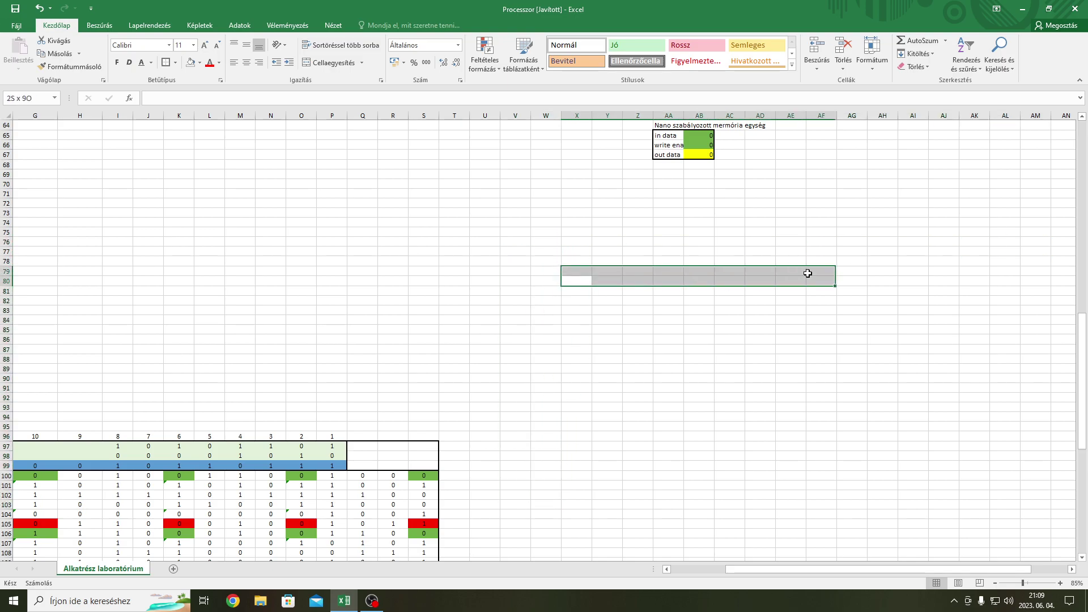
pyautogui.click(607, 243)
pyautogui.moveTo(532, 249); pyautogui.dragTo(564, 263)
pyautogui.moveTo(569, 262); pyautogui.dragTo(918, 253)
pyautogui.moveTo(402, 251); pyautogui.dragTo(487, 250)
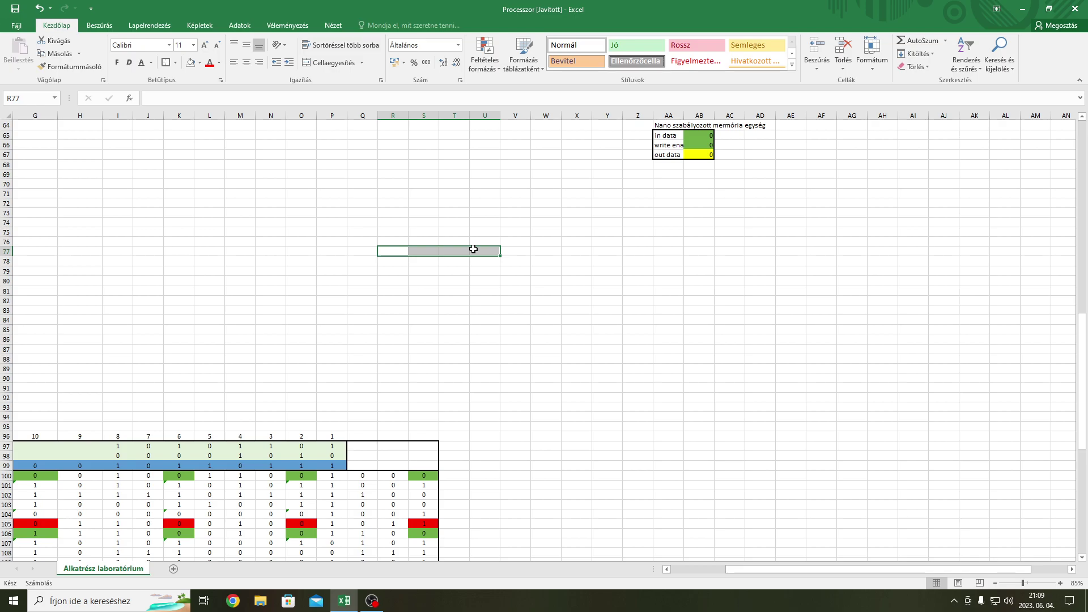
pyautogui.click(786, 347)
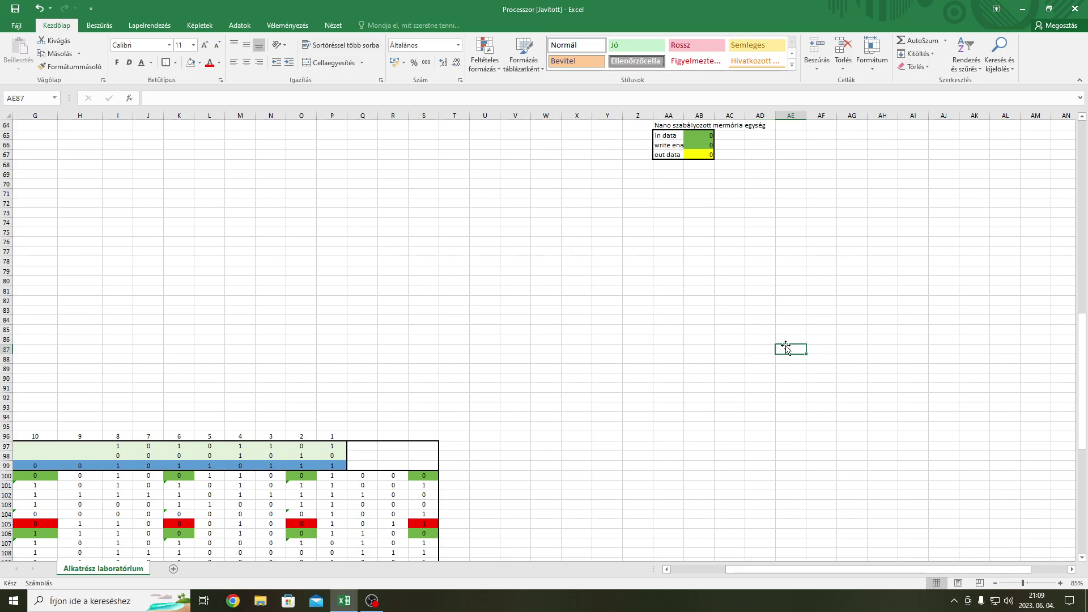
pyautogui.click(661, 431)
pyautogui.click(766, 324)
pyautogui.click(901, 351)
pyautogui.click(887, 463)
pyautogui.click(733, 439)
pyautogui.click(711, 357)
pyautogui.click(821, 347)
pyautogui.click(797, 400)
pyautogui.click(692, 315)
pyautogui.click(729, 262)
pyautogui.click(882, 252)
pyautogui.click(853, 330)
pyautogui.click(852, 359)
# Highlight the empty area beside the Szabályozott memória egység block, including the range AN35:AR48.
pyautogui.scroll(9, 437, 211)
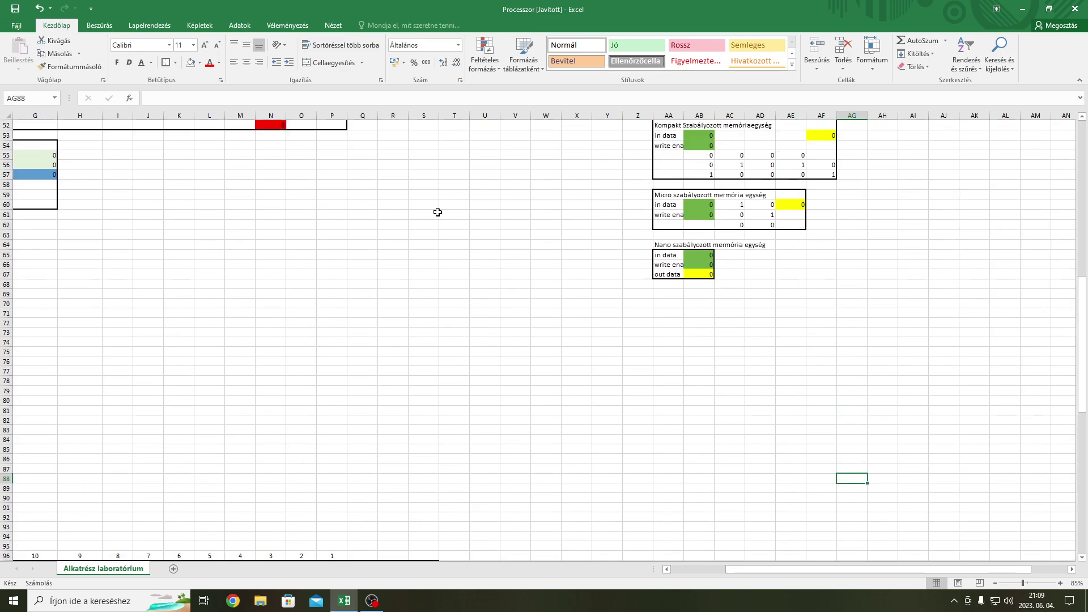
pyautogui.scroll(4, 694, 376)
pyautogui.scroll(-4, 620, 344)
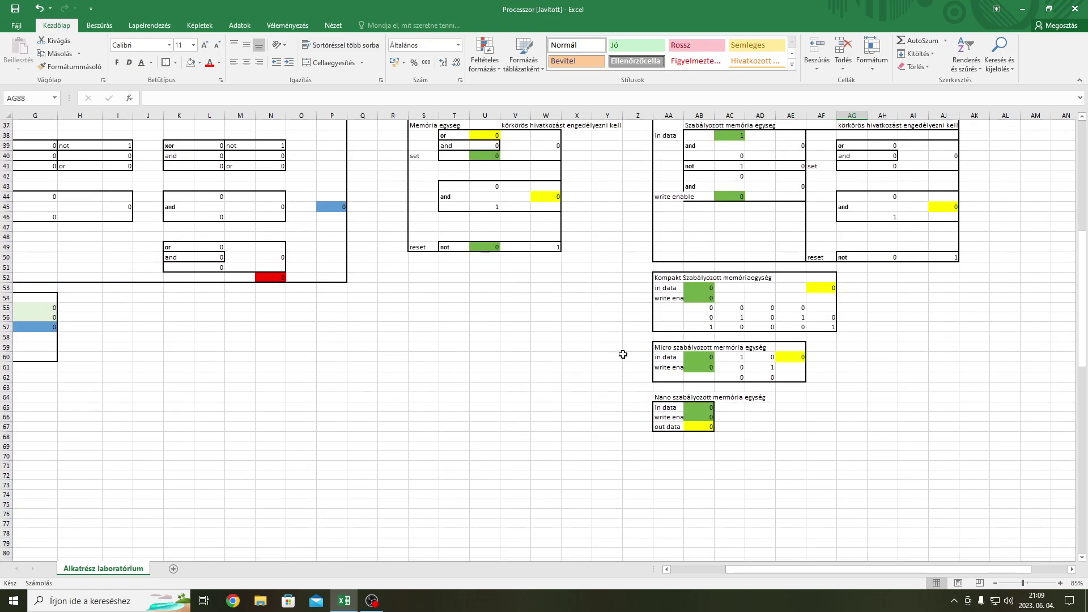
pyautogui.moveTo(766, 566); pyautogui.dragTo(802, 567)
pyautogui.scroll(4, 859, 430)
pyautogui.click(915, 215)
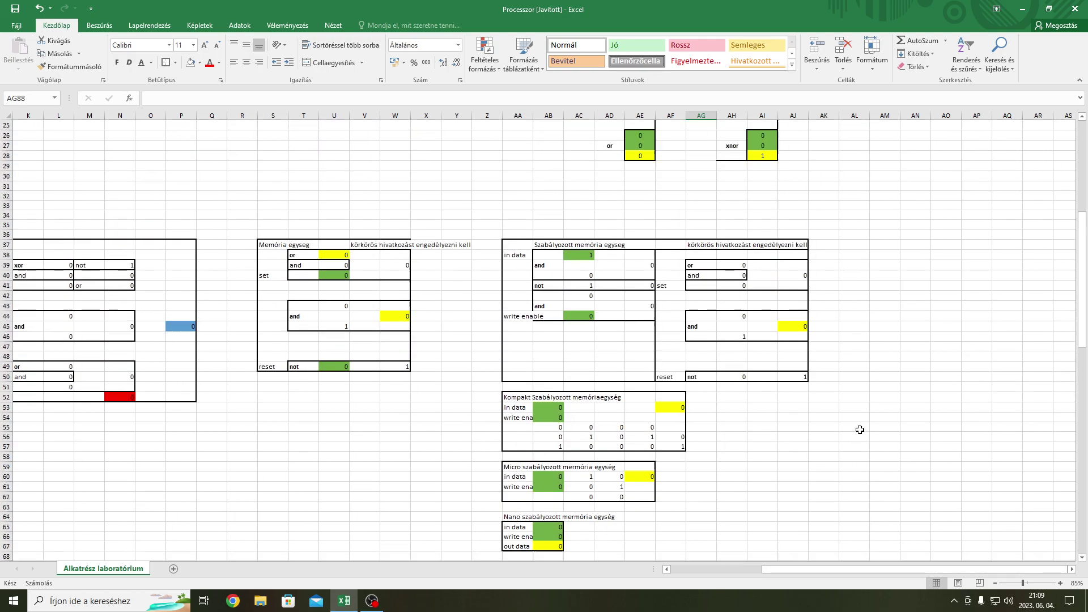
pyautogui.moveTo(916, 235); pyautogui.dragTo(1018, 368)
pyautogui.moveTo(903, 225); pyautogui.dragTo(1028, 360)
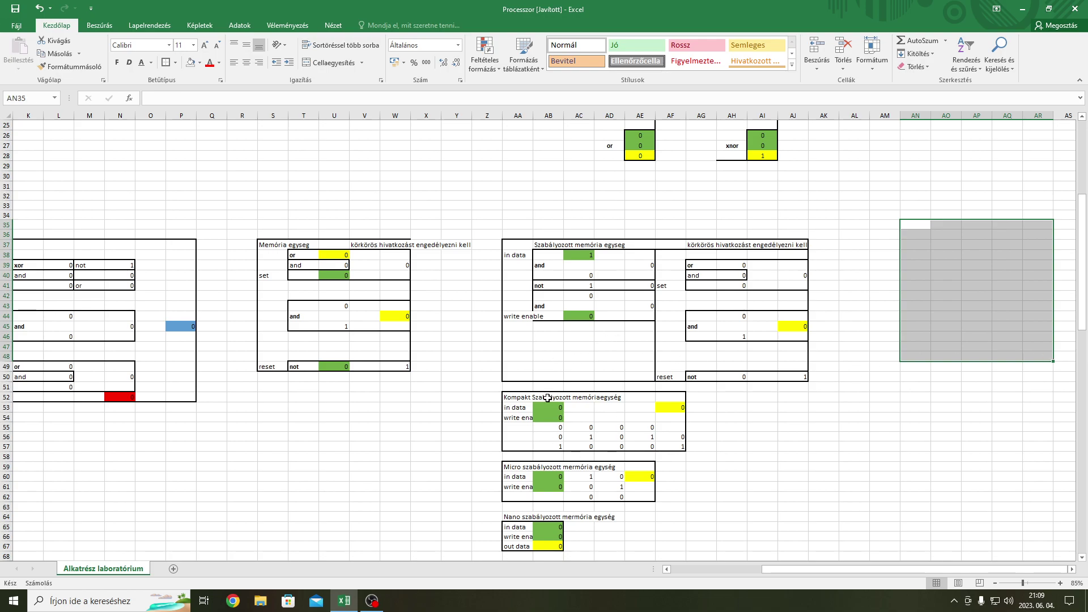
pyautogui.click(569, 449)
pyautogui.scroll(1, 1008, 420)
pyautogui.moveTo(884, 275); pyautogui.dragTo(1054, 465)
pyautogui.click(1037, 417)
# Examine the Nano logikai kapuk block, the loose gates and the memory units across the sheet.
pyautogui.hscroll(-2, 839, 529)
pyautogui.scroll(-5, 767, 454)
pyautogui.click(514, 345)
pyautogui.scroll(9, 760, 359)
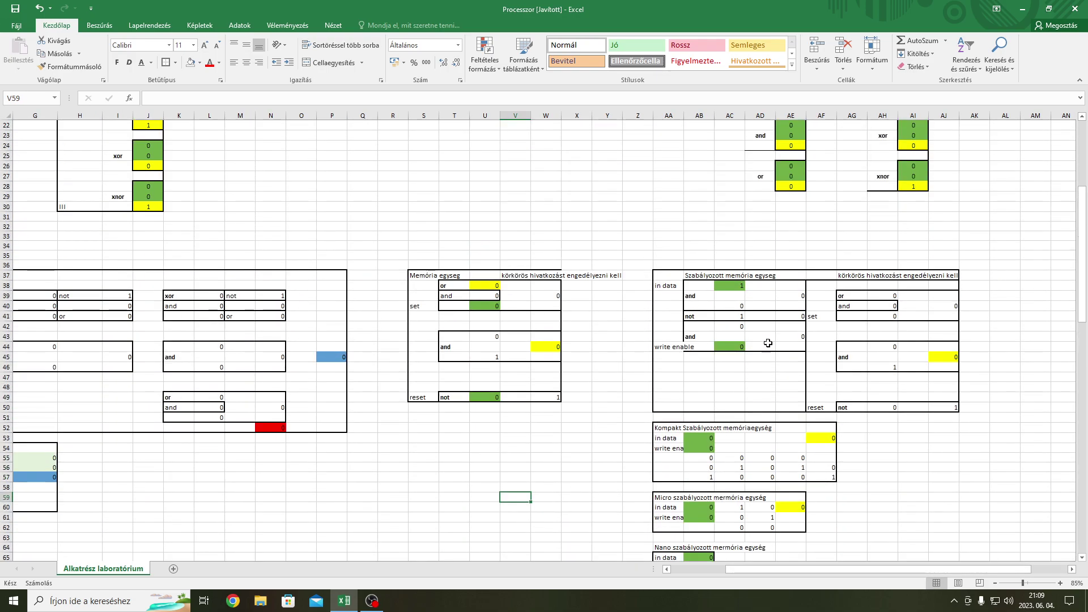
pyautogui.scroll(1, 651, 207)
pyautogui.scroll(-2, 702, 199)
pyautogui.scroll(4, 657, 179)
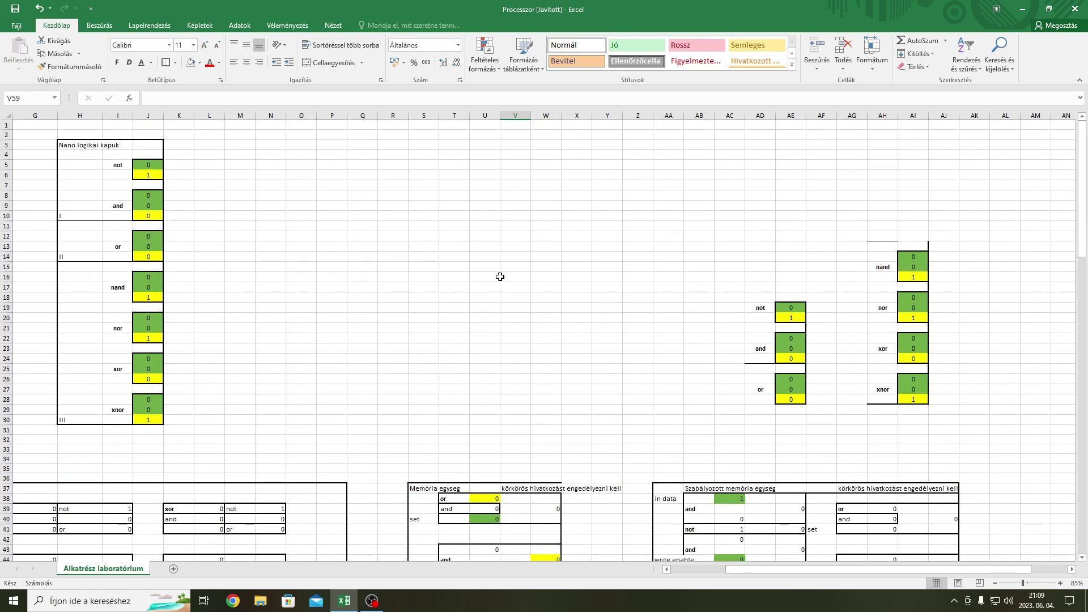
pyautogui.scroll(-4, 548, 201)
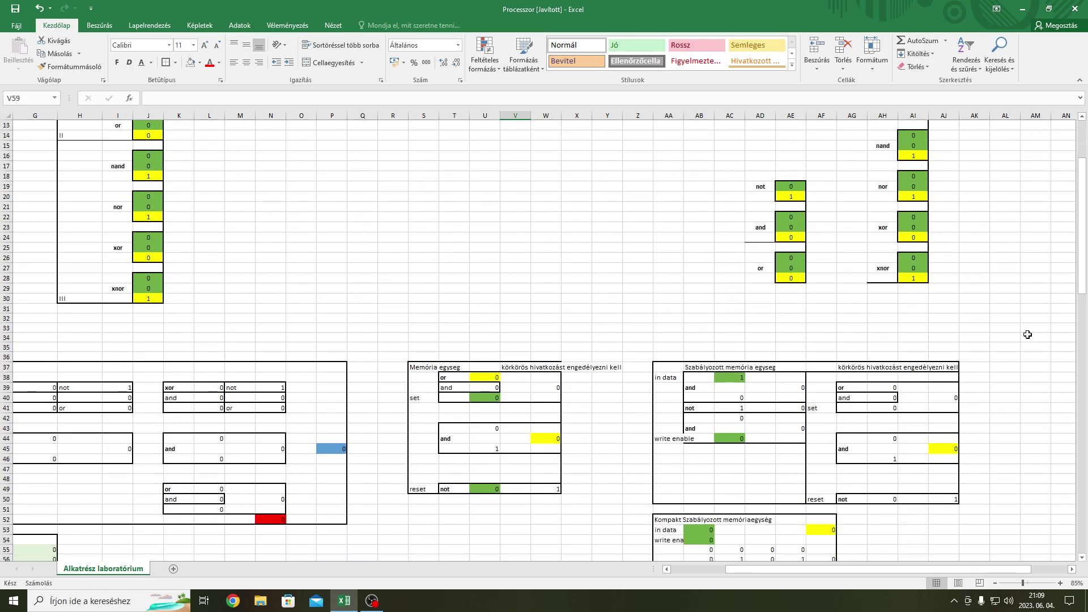
pyautogui.scroll(4, 650, 301)
pyautogui.scroll(-13, 447, 365)
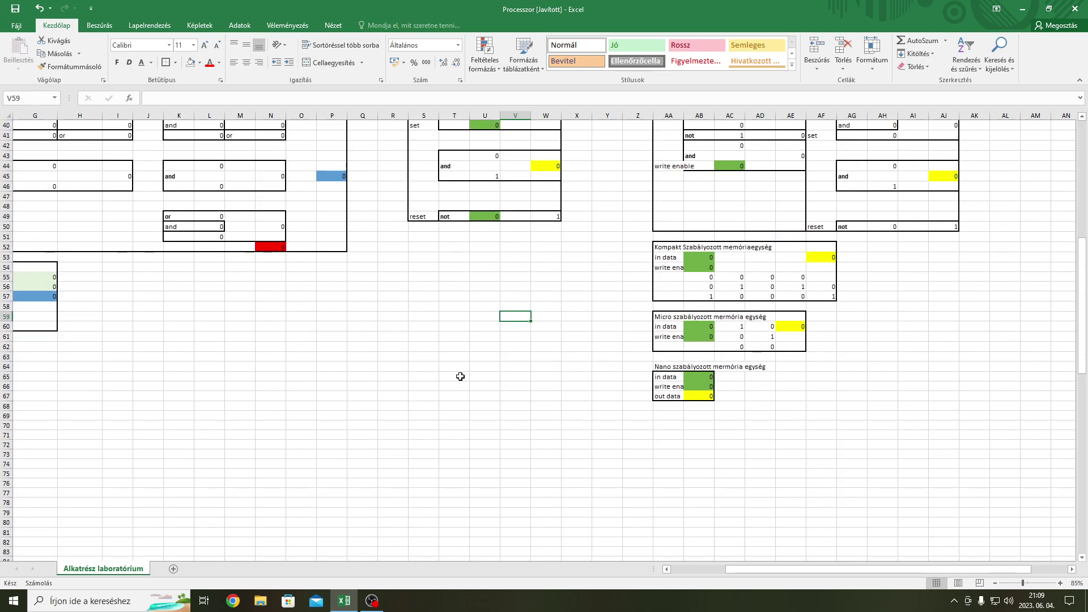
# Highlight the Nano memory unit's cells AB65:AB67 and point out the empty area above the Memória egység block.
pyautogui.moveTo(697, 375); pyautogui.dragTo(699, 395)
pyautogui.click(581, 355)
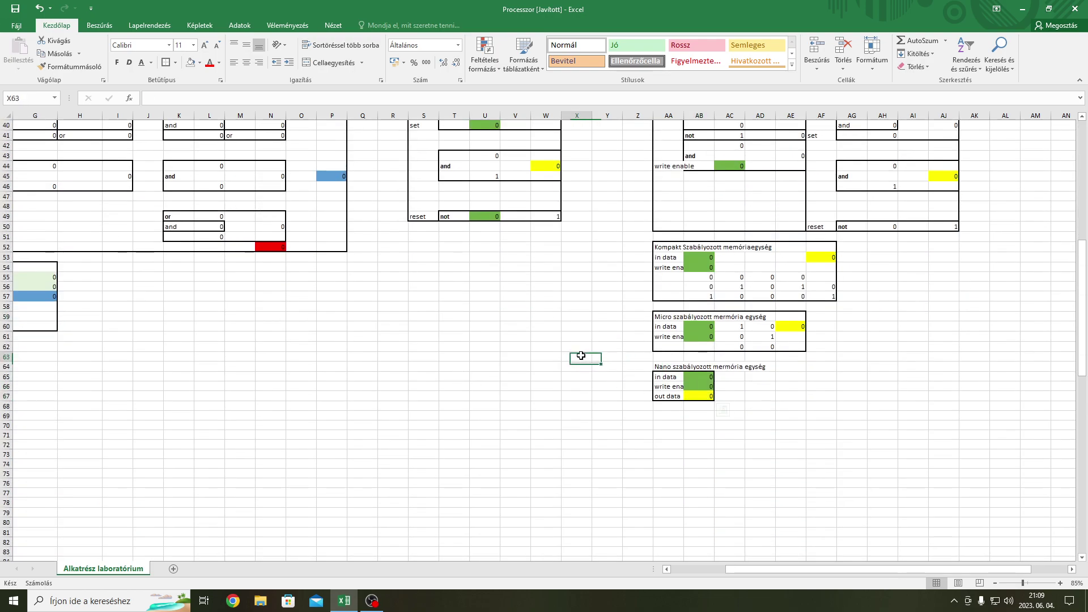
pyautogui.scroll(11, 563, 359)
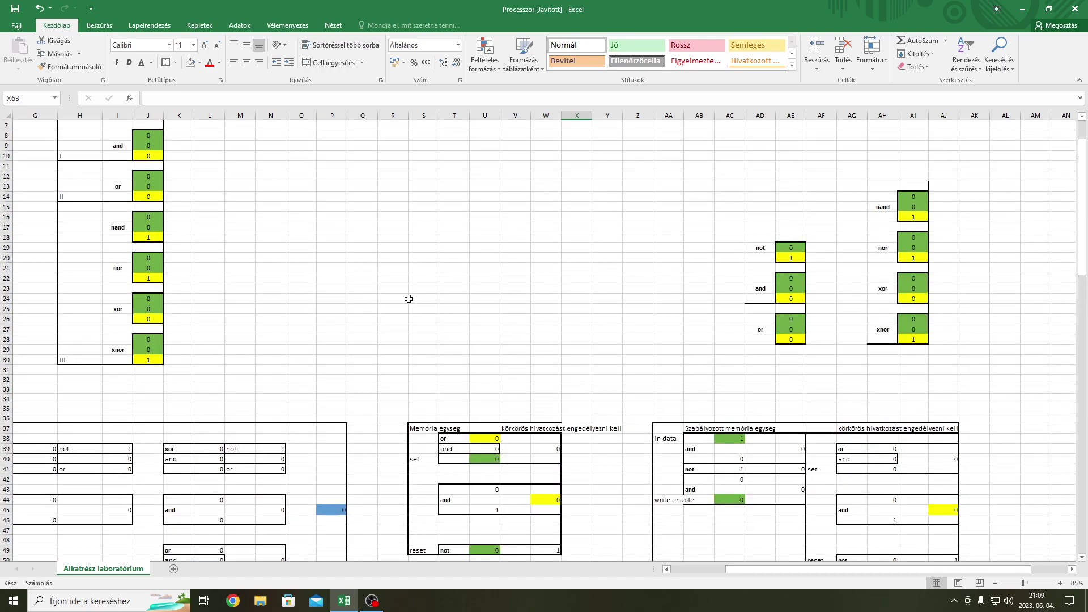
pyautogui.click(412, 298)
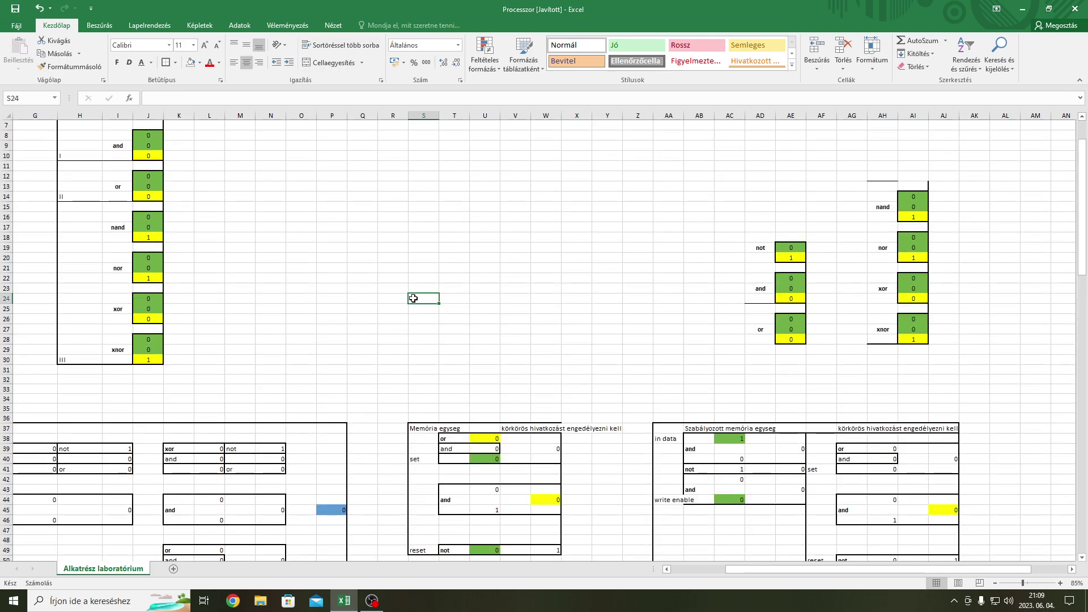
pyautogui.click(551, 275)
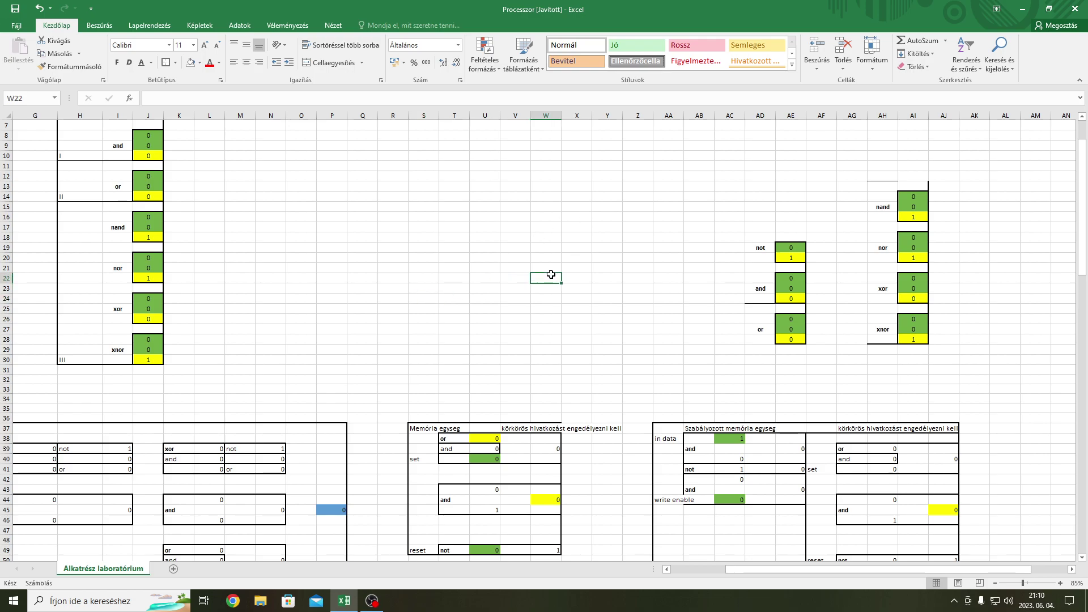
# Review the logic gates and the full adder, and highlight the Nano full adder block in B81:B86.
pyautogui.scroll(-12, 551, 274)
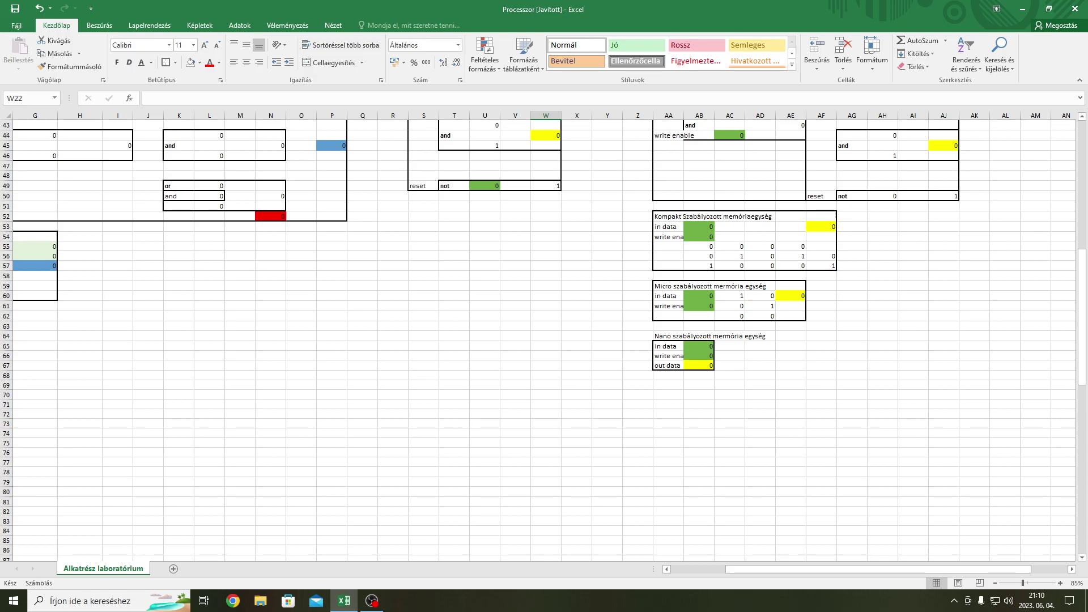
pyautogui.moveTo(763, 571); pyautogui.dragTo(709, 571)
pyautogui.scroll(5, 542, 420)
pyautogui.click(508, 435)
pyautogui.scroll(9, 510, 425)
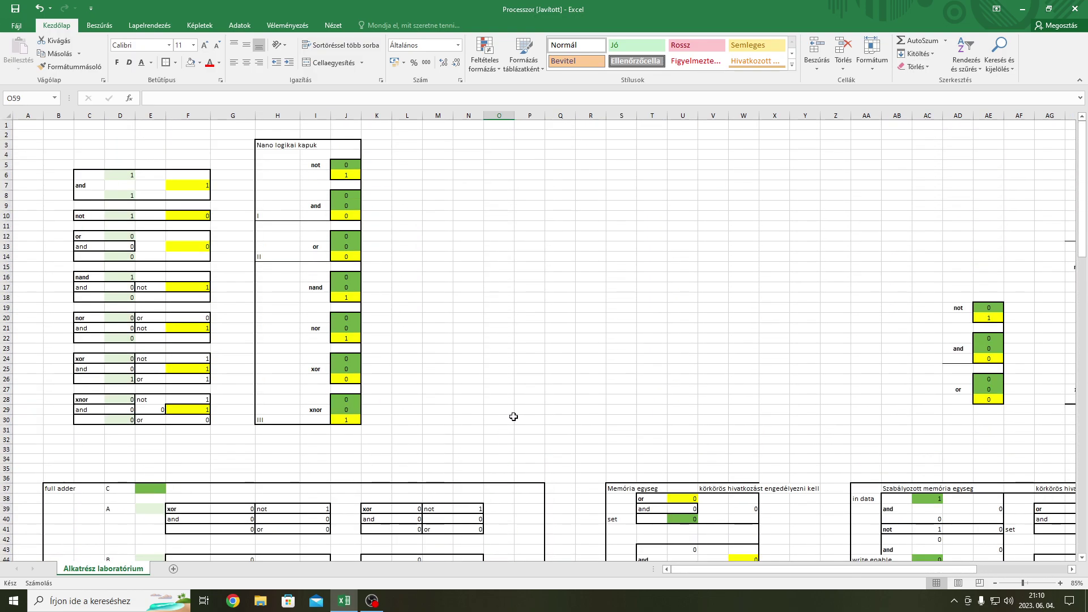
pyautogui.scroll(-4, 513, 416)
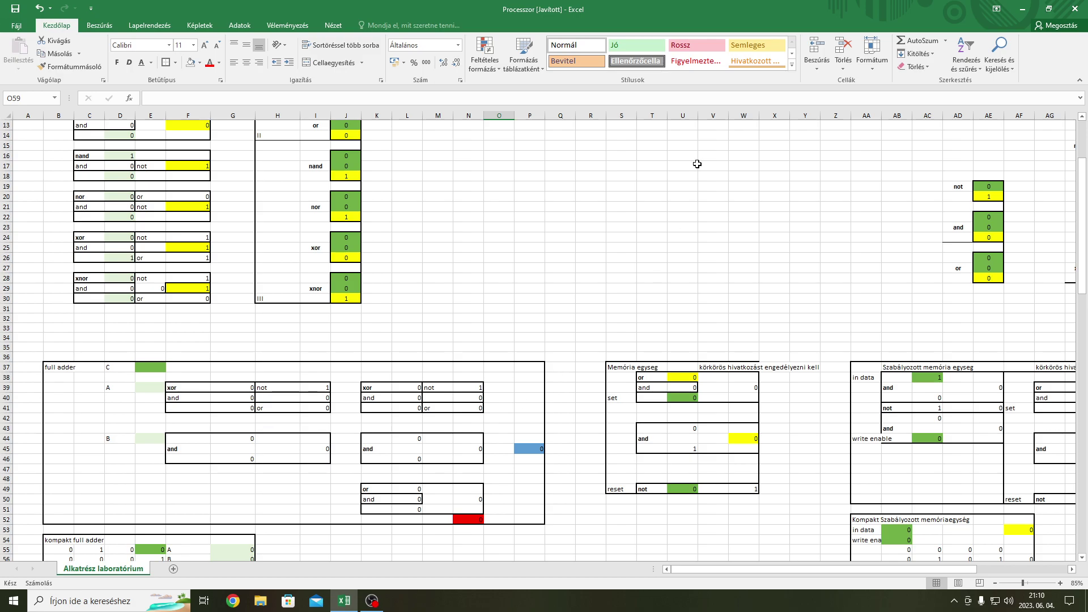
pyautogui.scroll(-16, 697, 164)
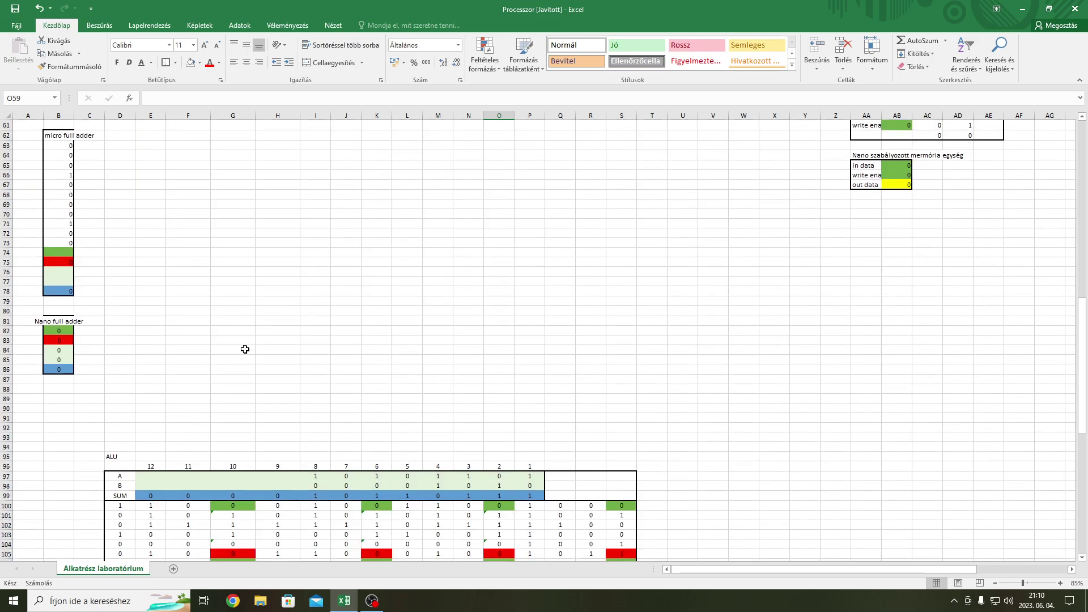
pyautogui.moveTo(57, 321); pyautogui.dragTo(55, 369)
pyautogui.scroll(5, 105, 338)
pyautogui.click(230, 337)
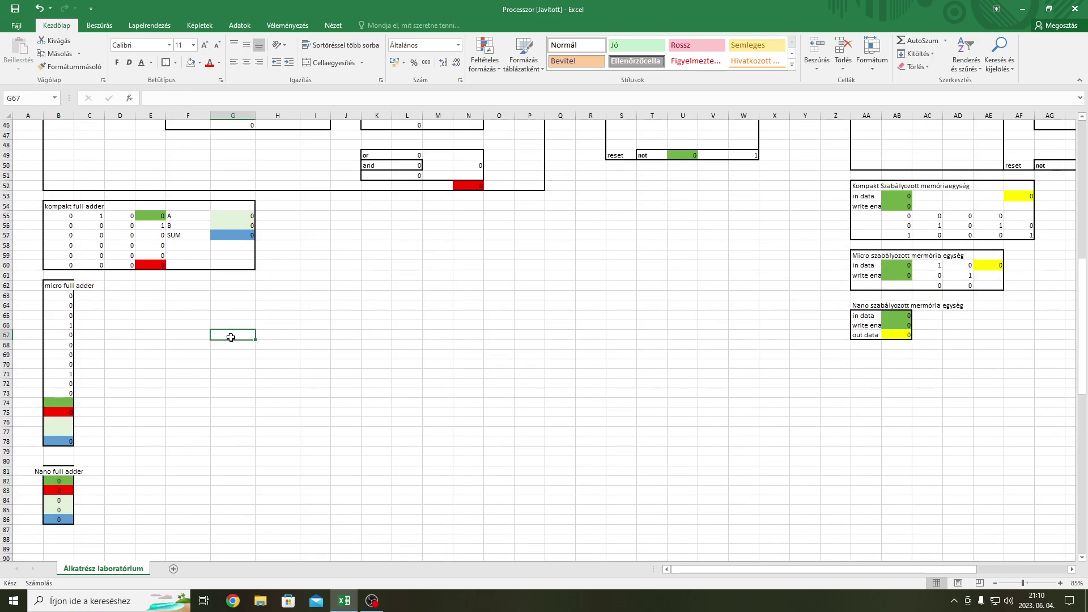
# Highlight the Nano ALU block in D137:K142 below the micro ALU.
pyautogui.scroll(4, 173, 309)
pyautogui.scroll(-12, 131, 335)
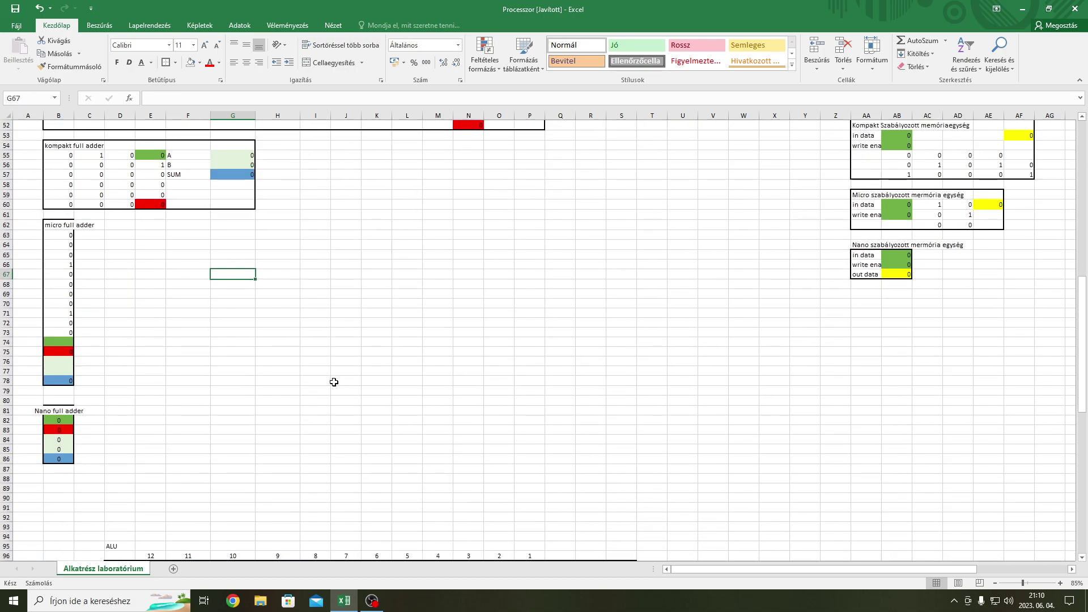
pyautogui.scroll(-15, 349, 399)
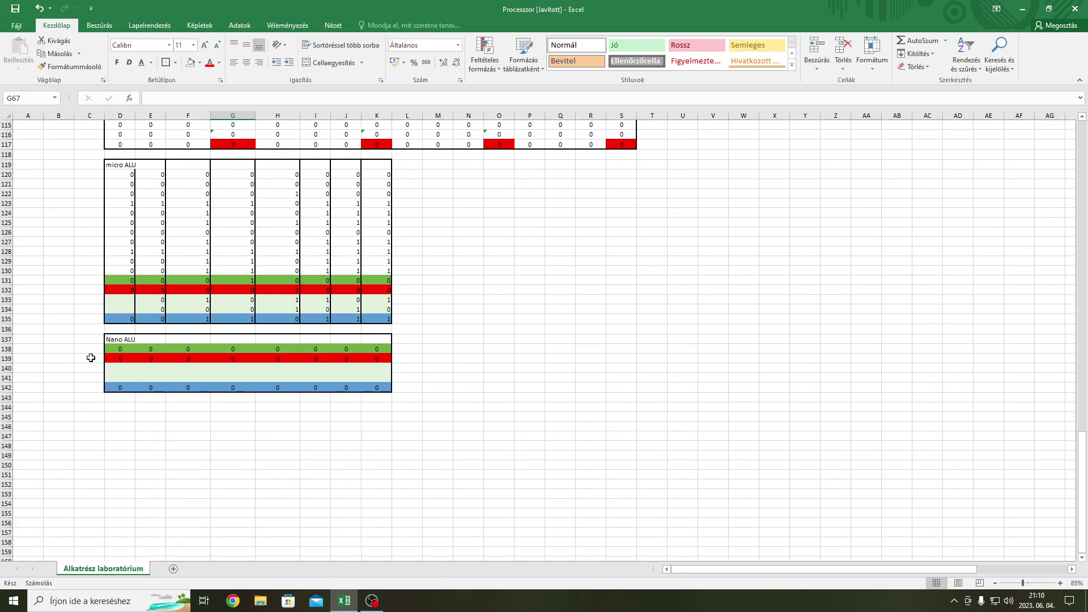
pyautogui.moveTo(107, 338); pyautogui.dragTo(389, 389)
pyautogui.scroll(-4, 610, 461)
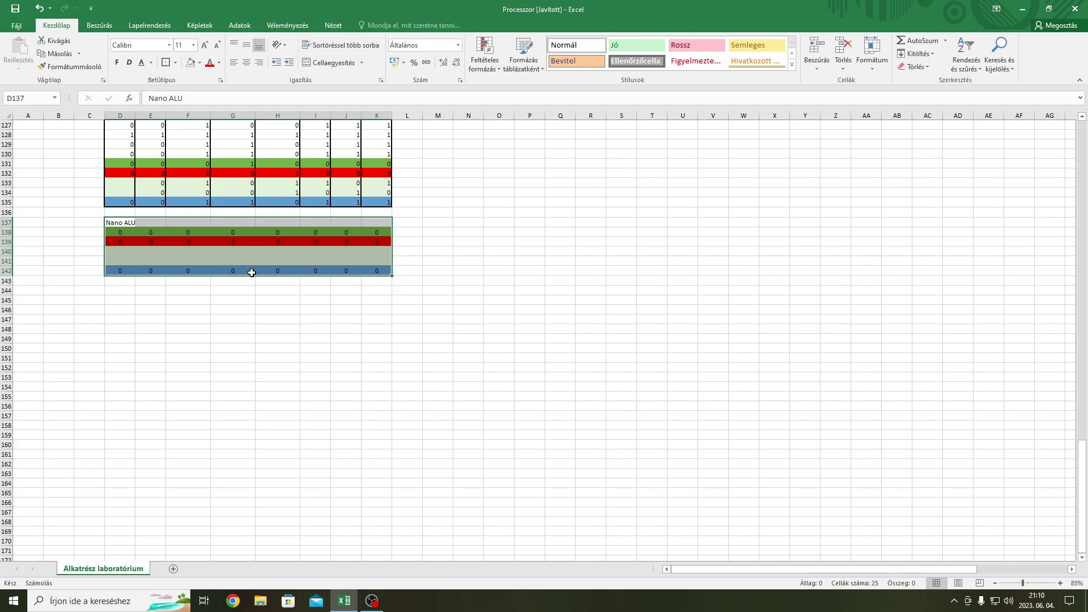
pyautogui.click(172, 300)
# Look over the whole sheet once more, from the ALUs through the adders and memory units to the logic gates.
pyautogui.scroll(20, 371, 437)
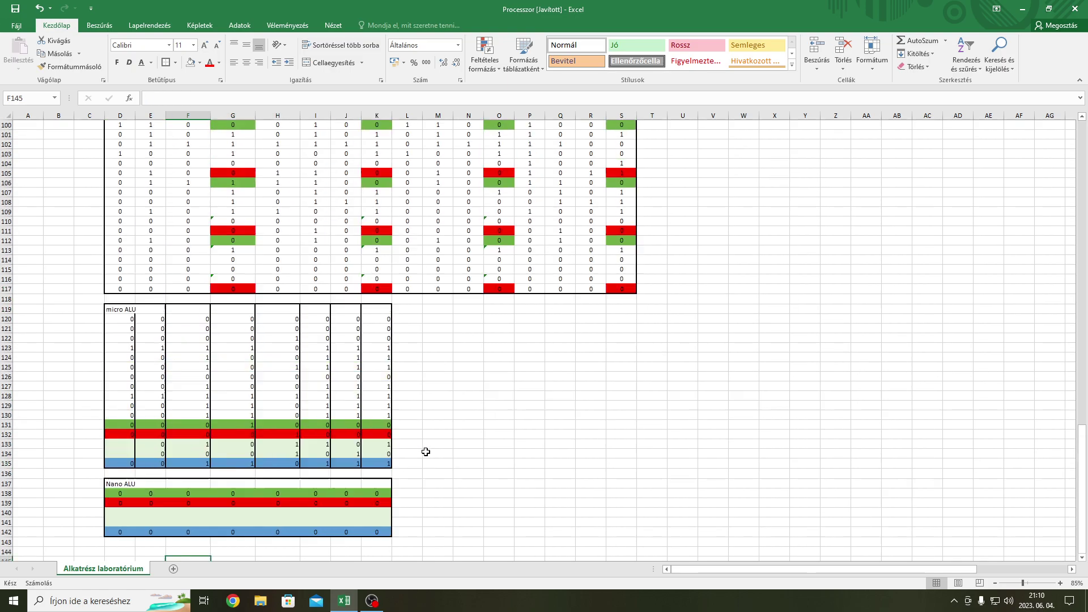
pyautogui.scroll(2, 645, 477)
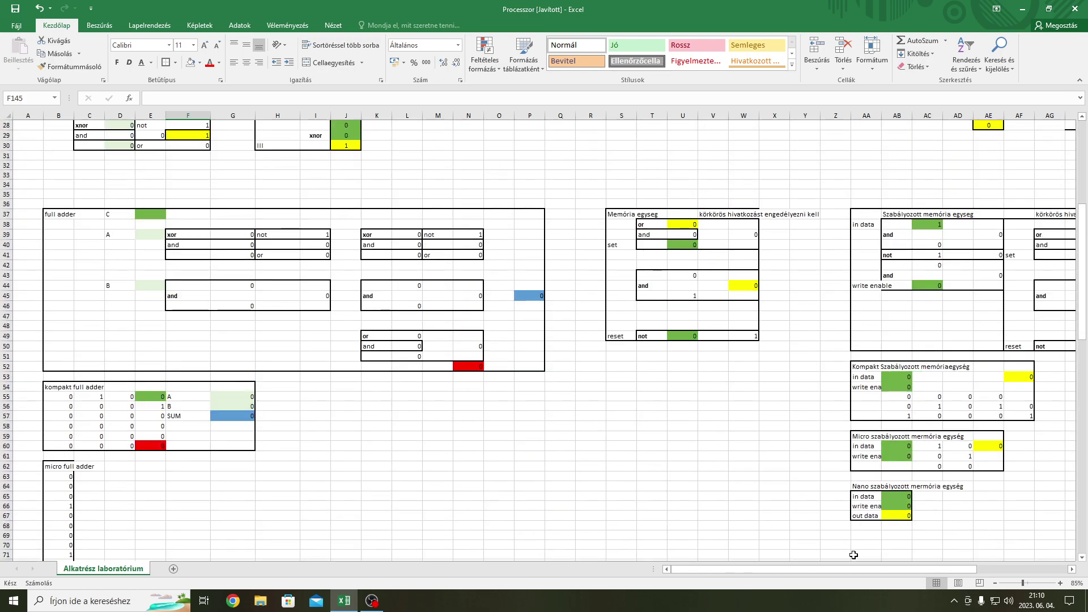
pyautogui.moveTo(869, 572)
pyautogui.mouseDown()
pyautogui.moveTo(966, 574)
pyautogui.moveTo(871, 573)
pyautogui.mouseUp()
pyautogui.scroll(9, 954, 534)
pyautogui.scroll(-4, 112, 475)
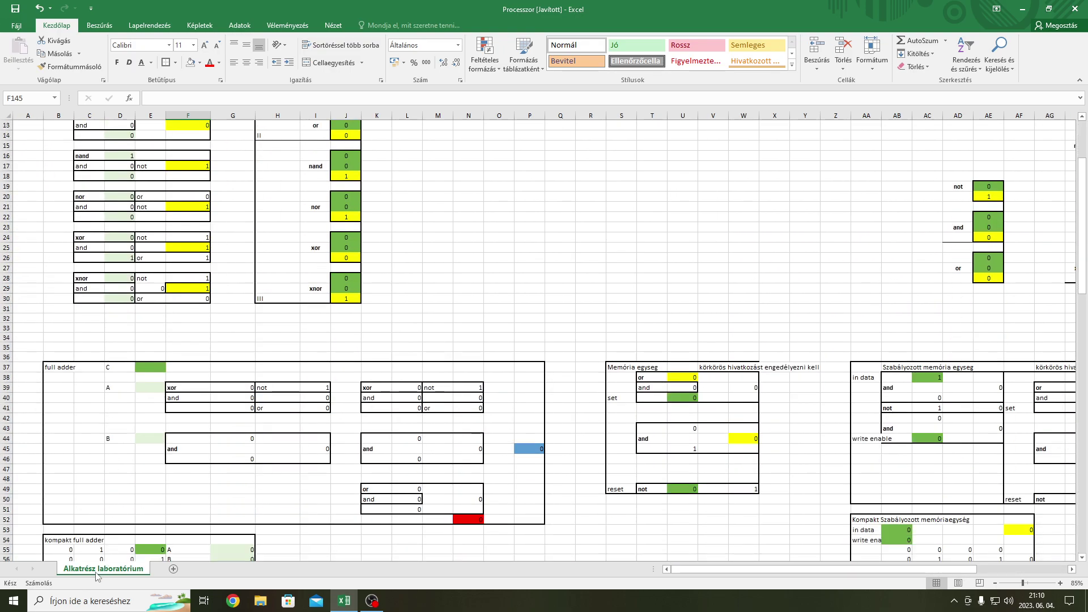
pyautogui.click(467, 310)
pyautogui.scroll(4, 481, 308)
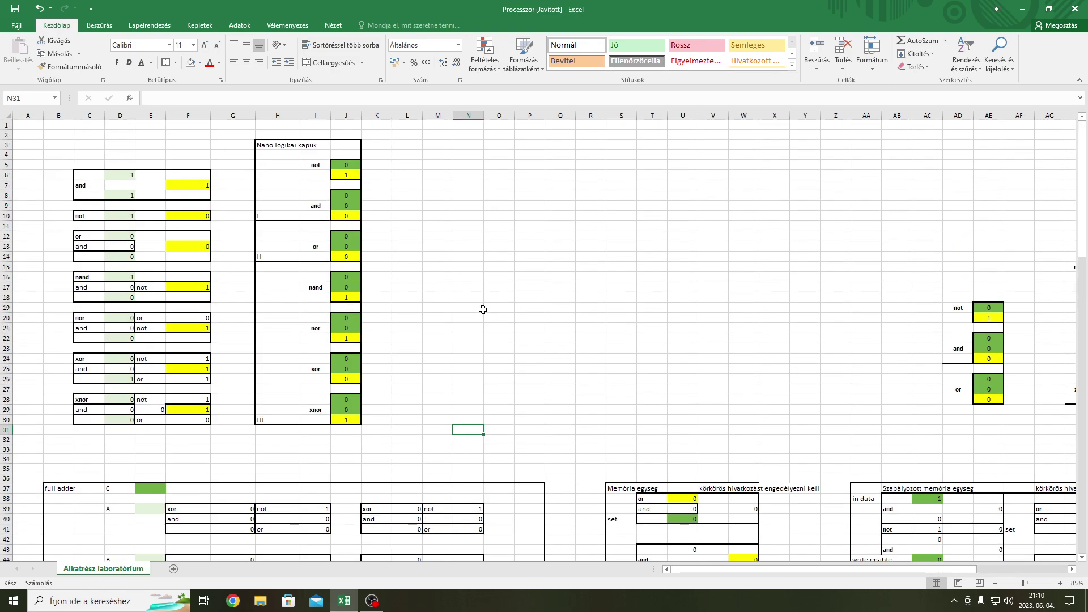
pyautogui.click(459, 317)
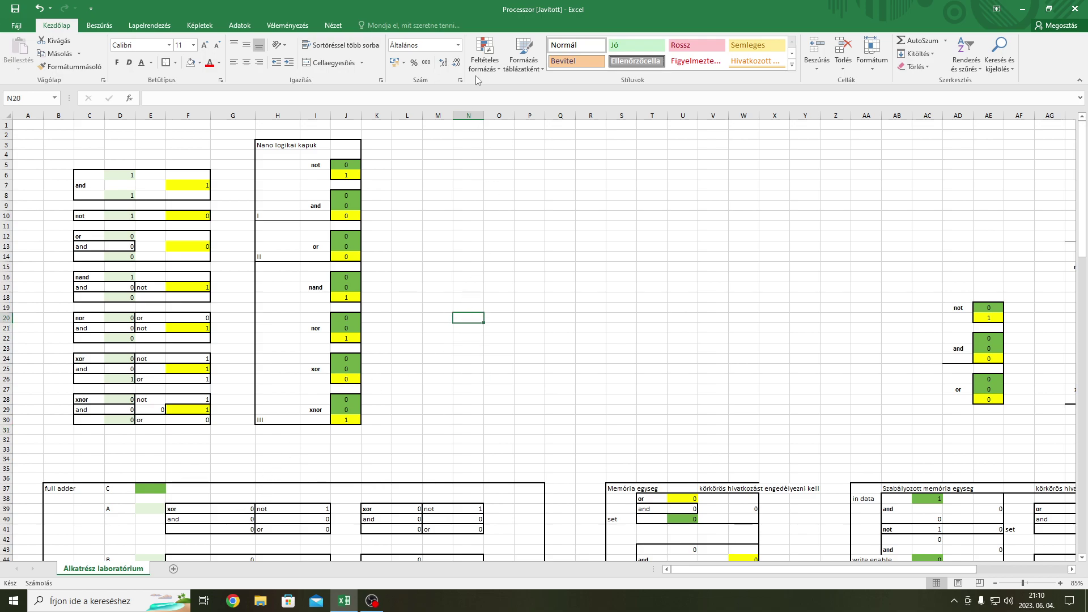
pyautogui.click(509, 181)
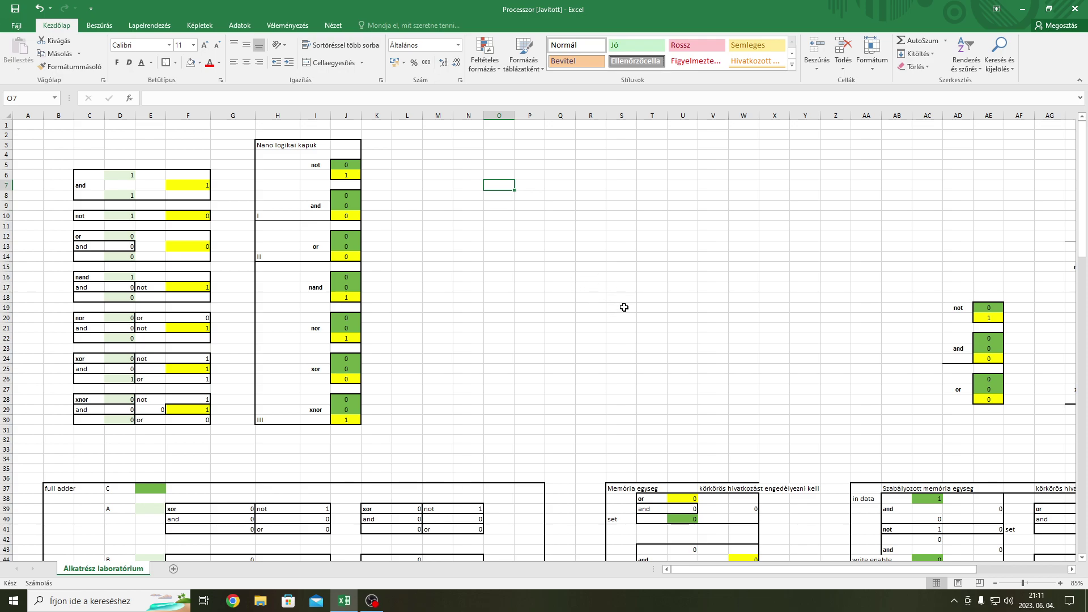
pyautogui.click(371, 601)
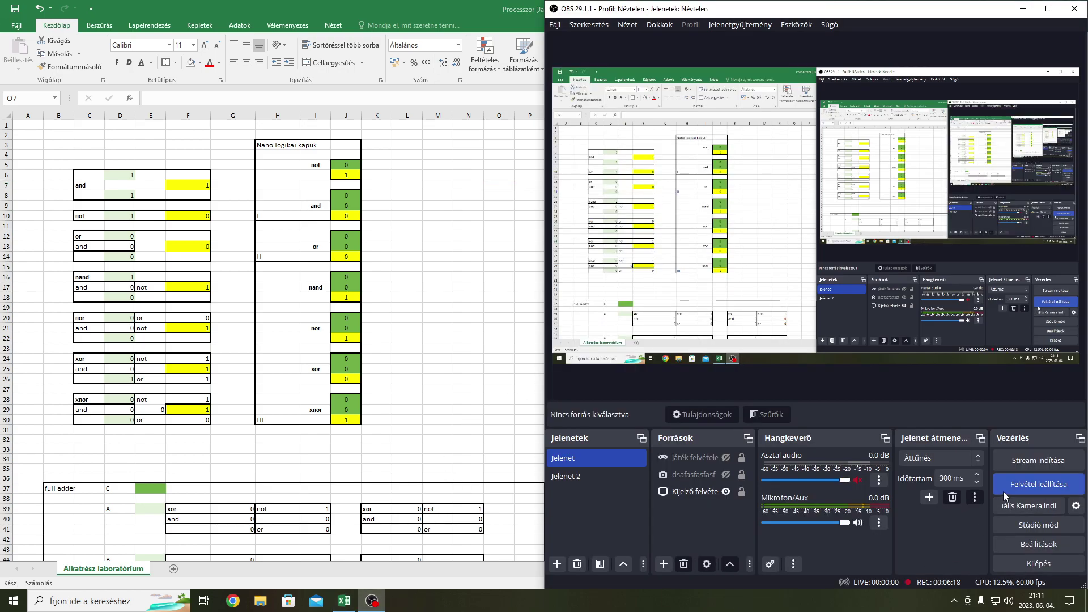